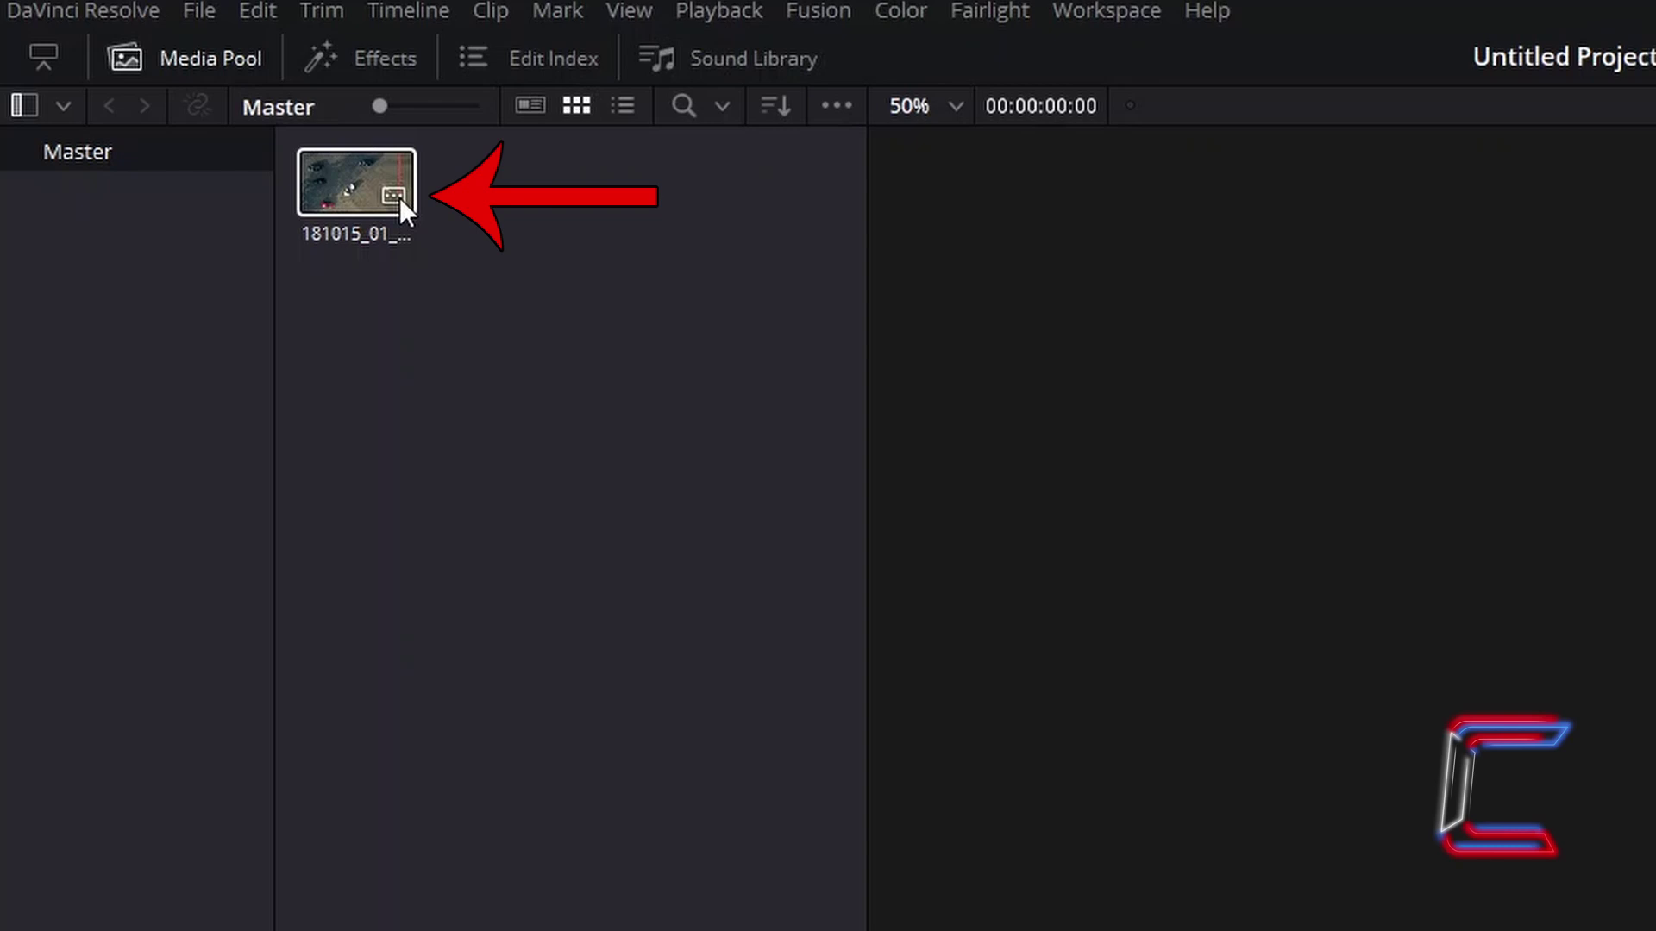
Step: Check the clip info of 181015_01_011.mp4 in the Master media pool
mouse_move(400, 198)
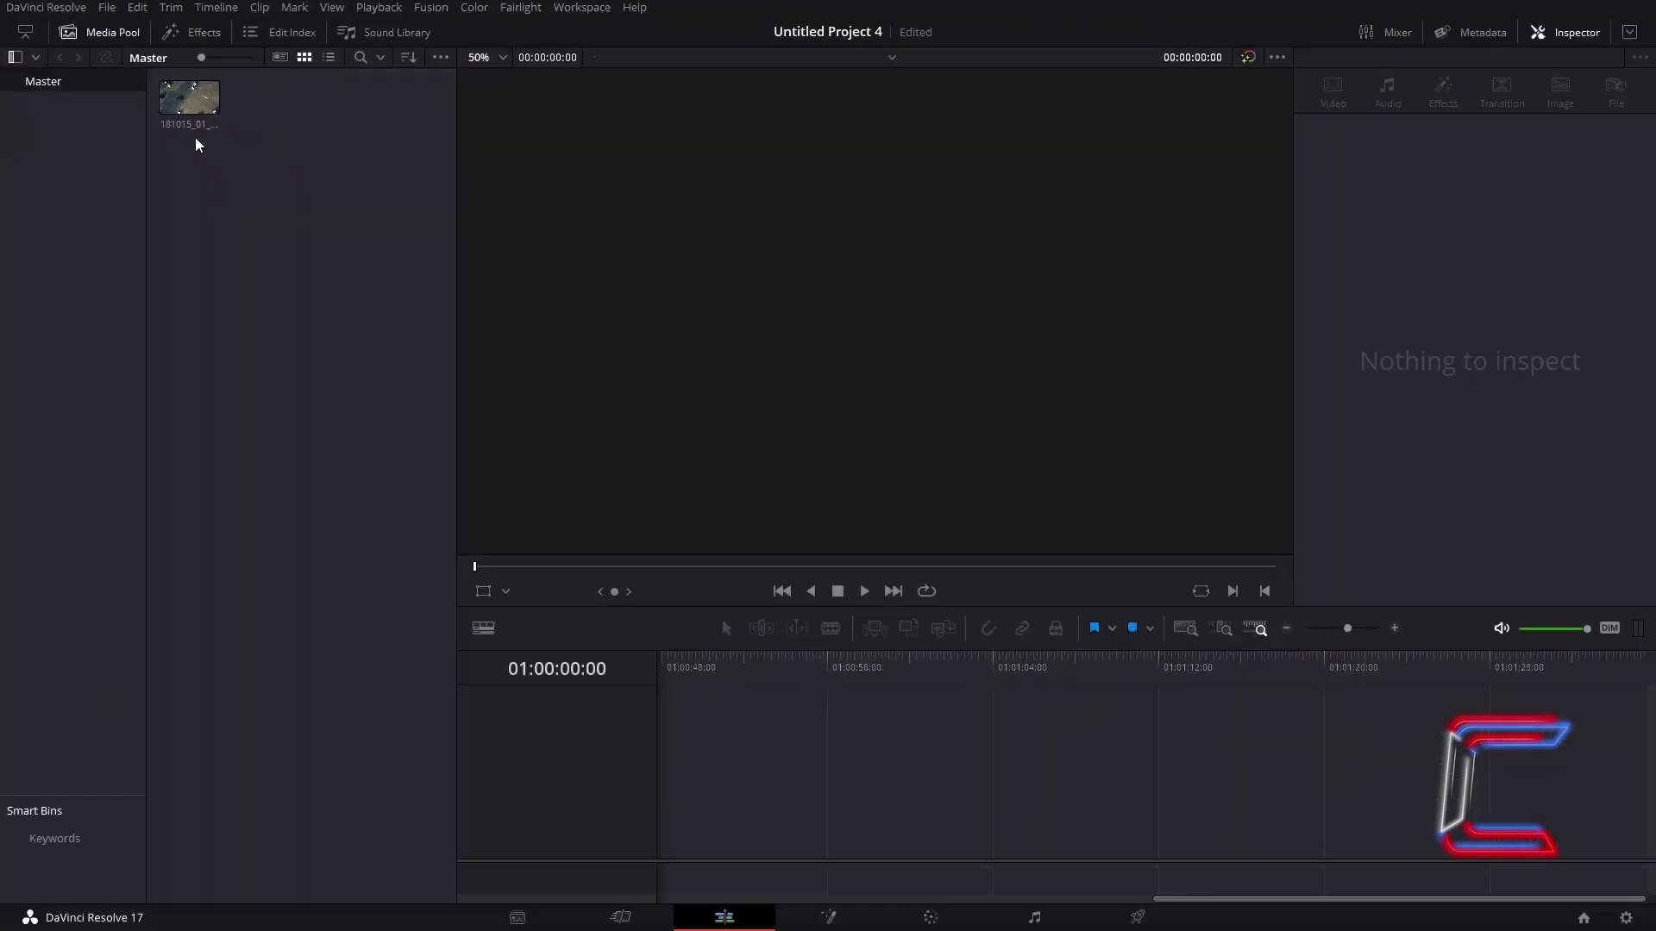
Step: Place 181015_01_011.mp4 on Timeline 1's video track and open it on the Fusion page
left_click_drag(185, 103, 689, 780)
left_click(747, 759)
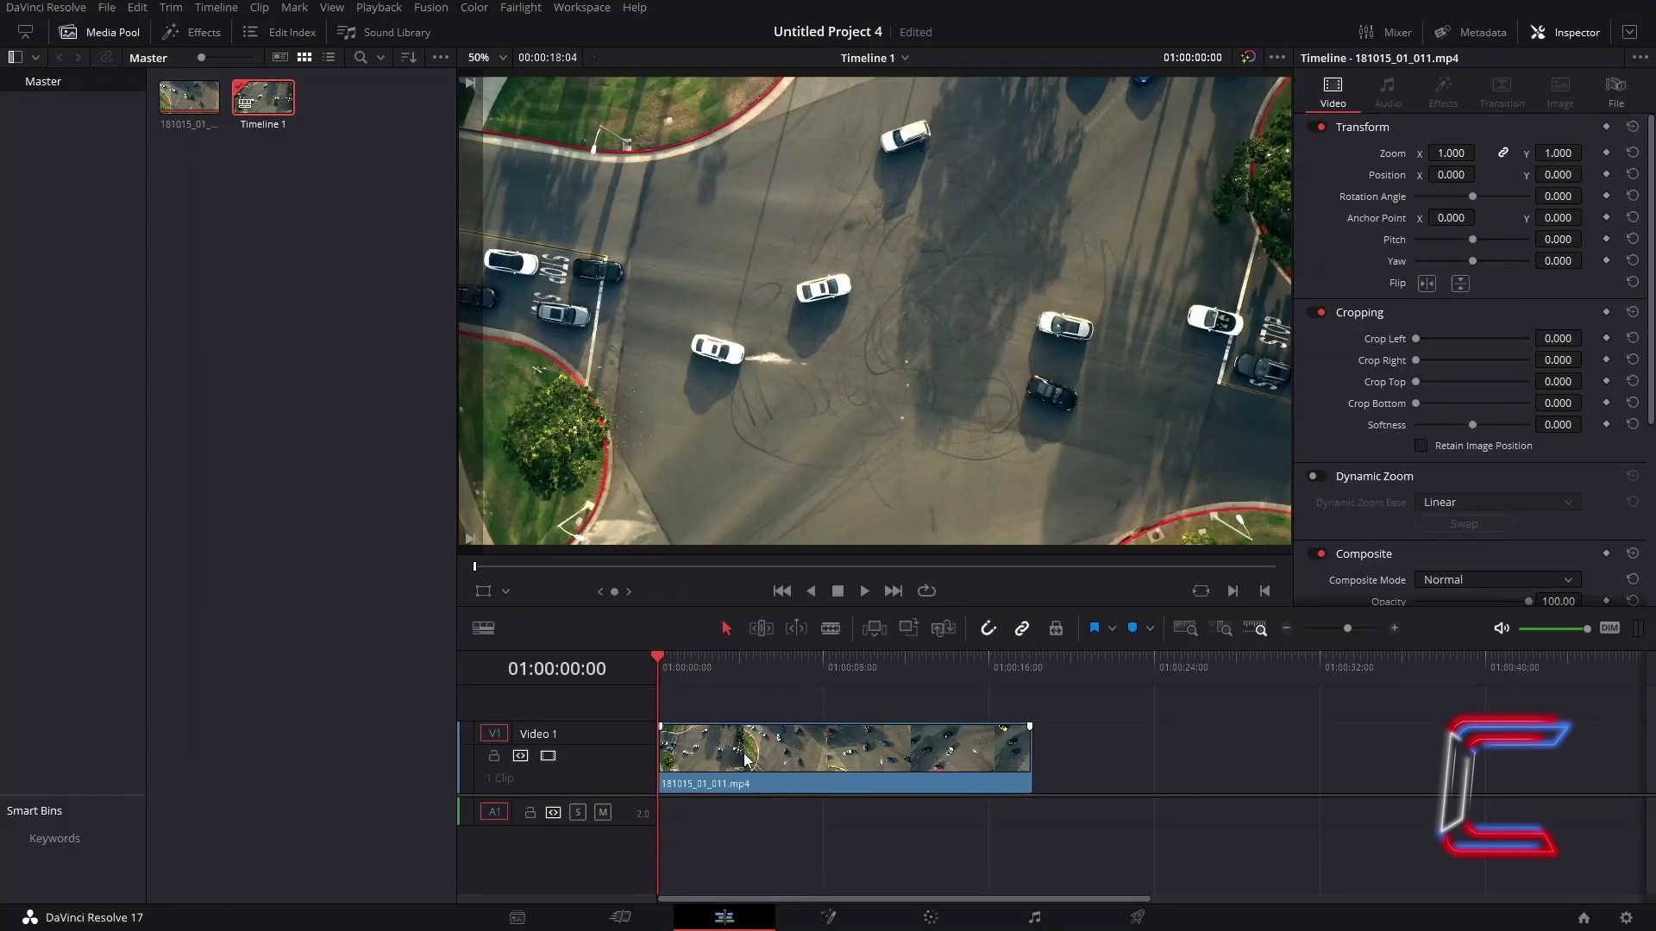
right_click(746, 759)
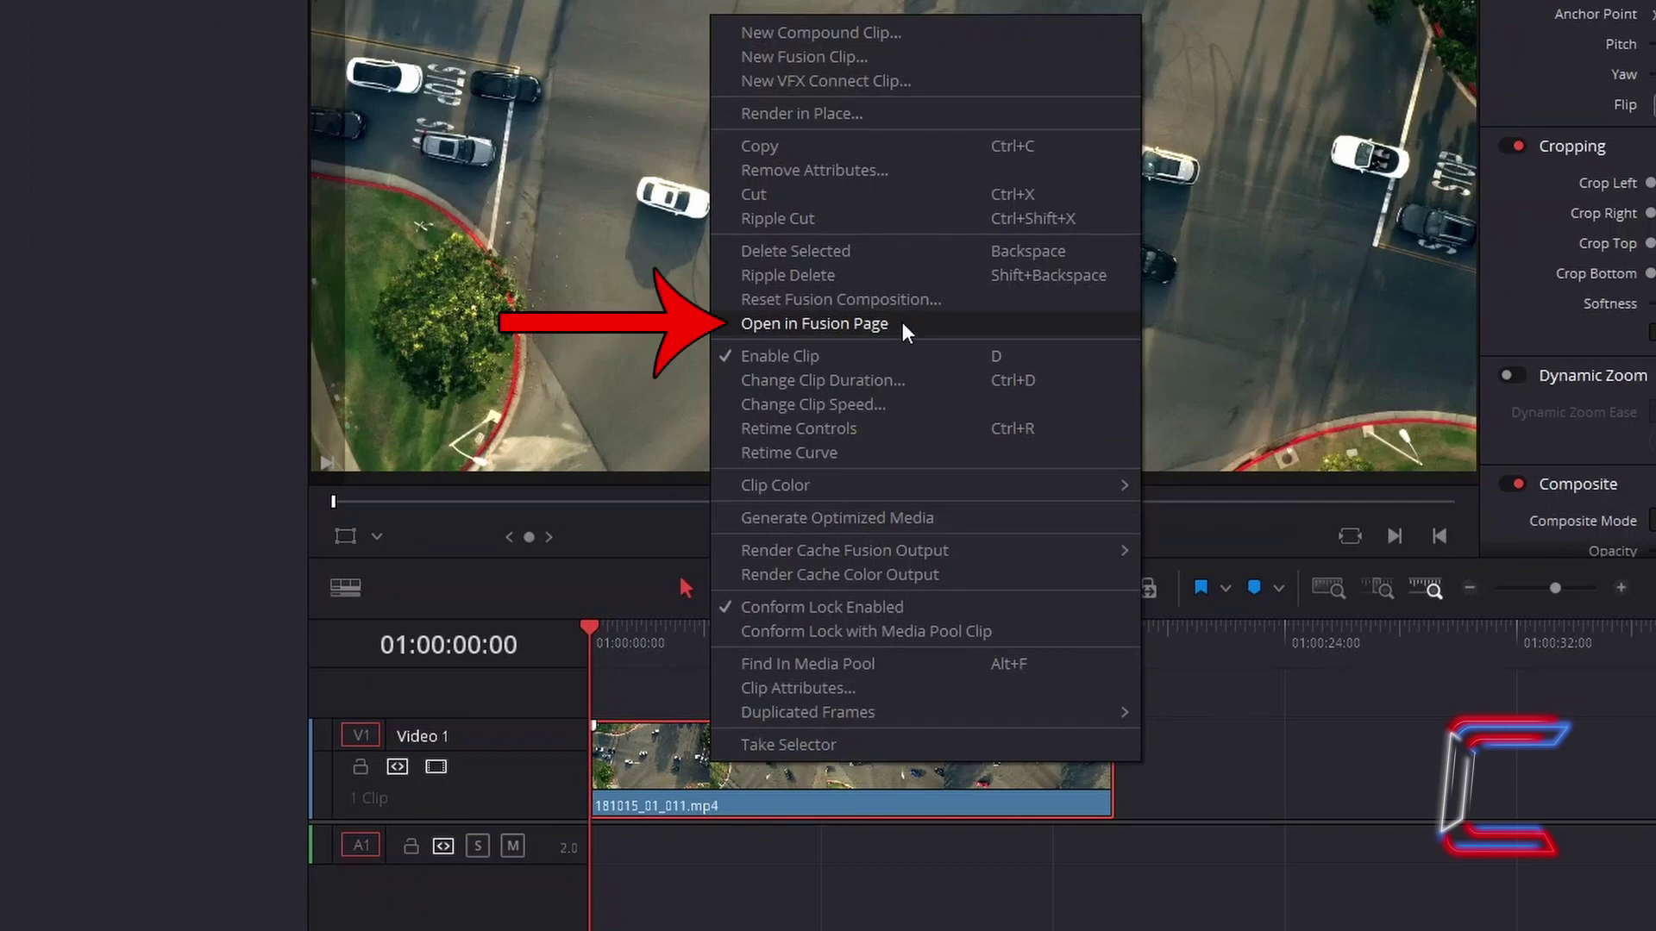
left_click(902, 324)
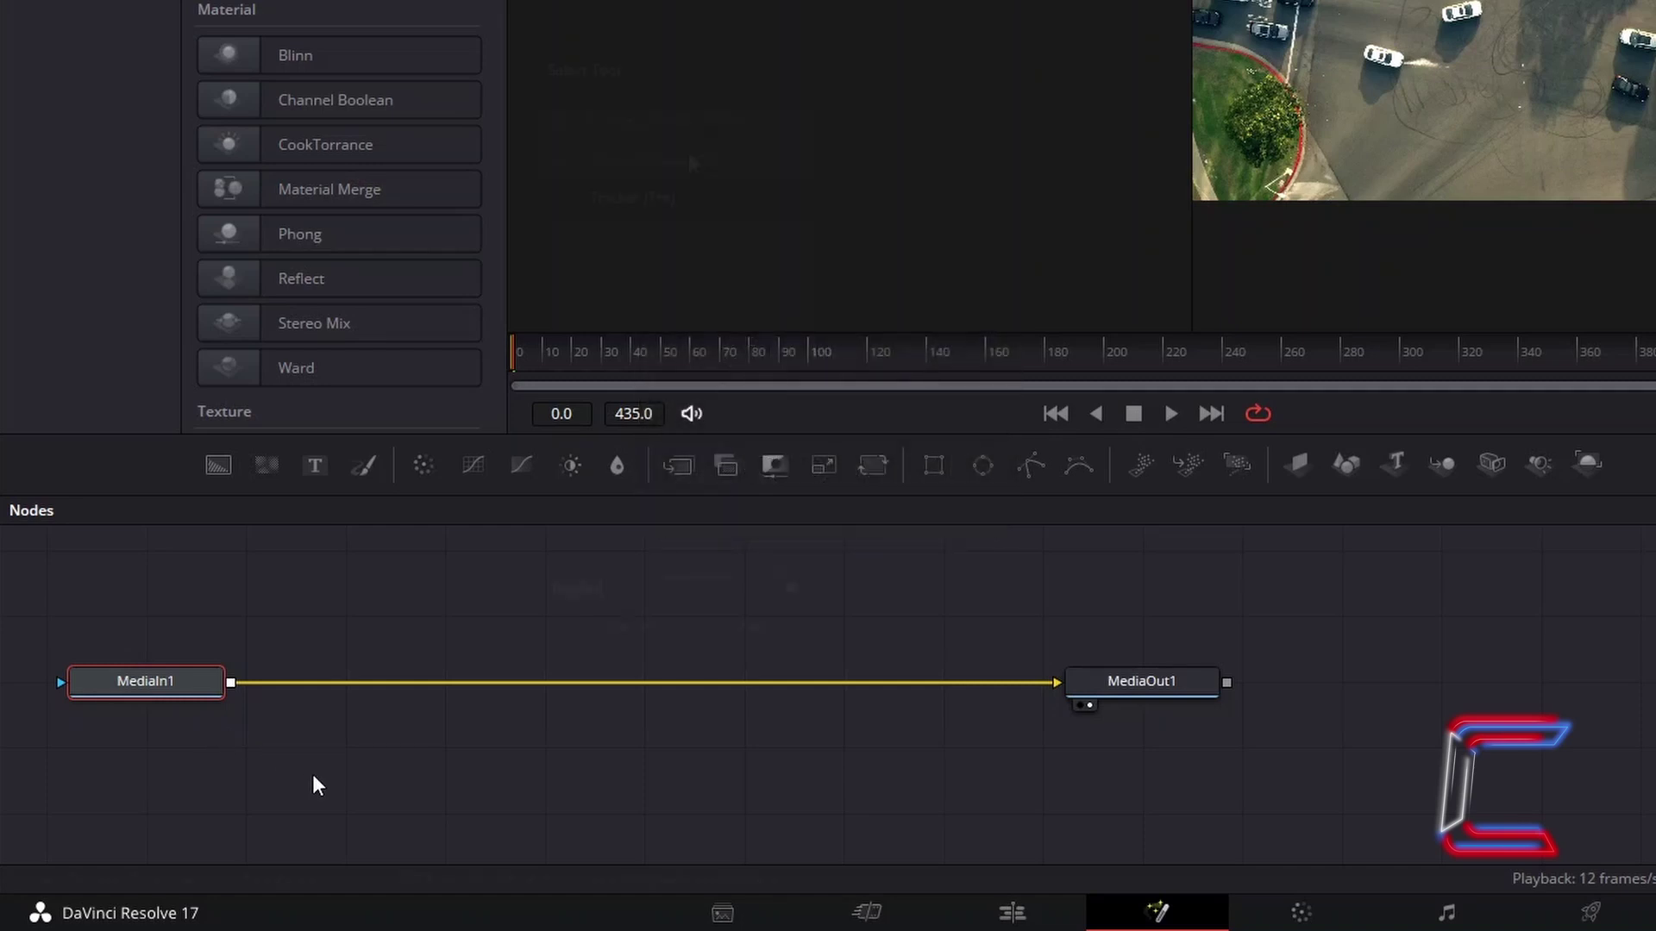
Step: Add a Tracker node between MediaIn1 and MediaOut1 using the Shift+Space tool search
key("shift+space")
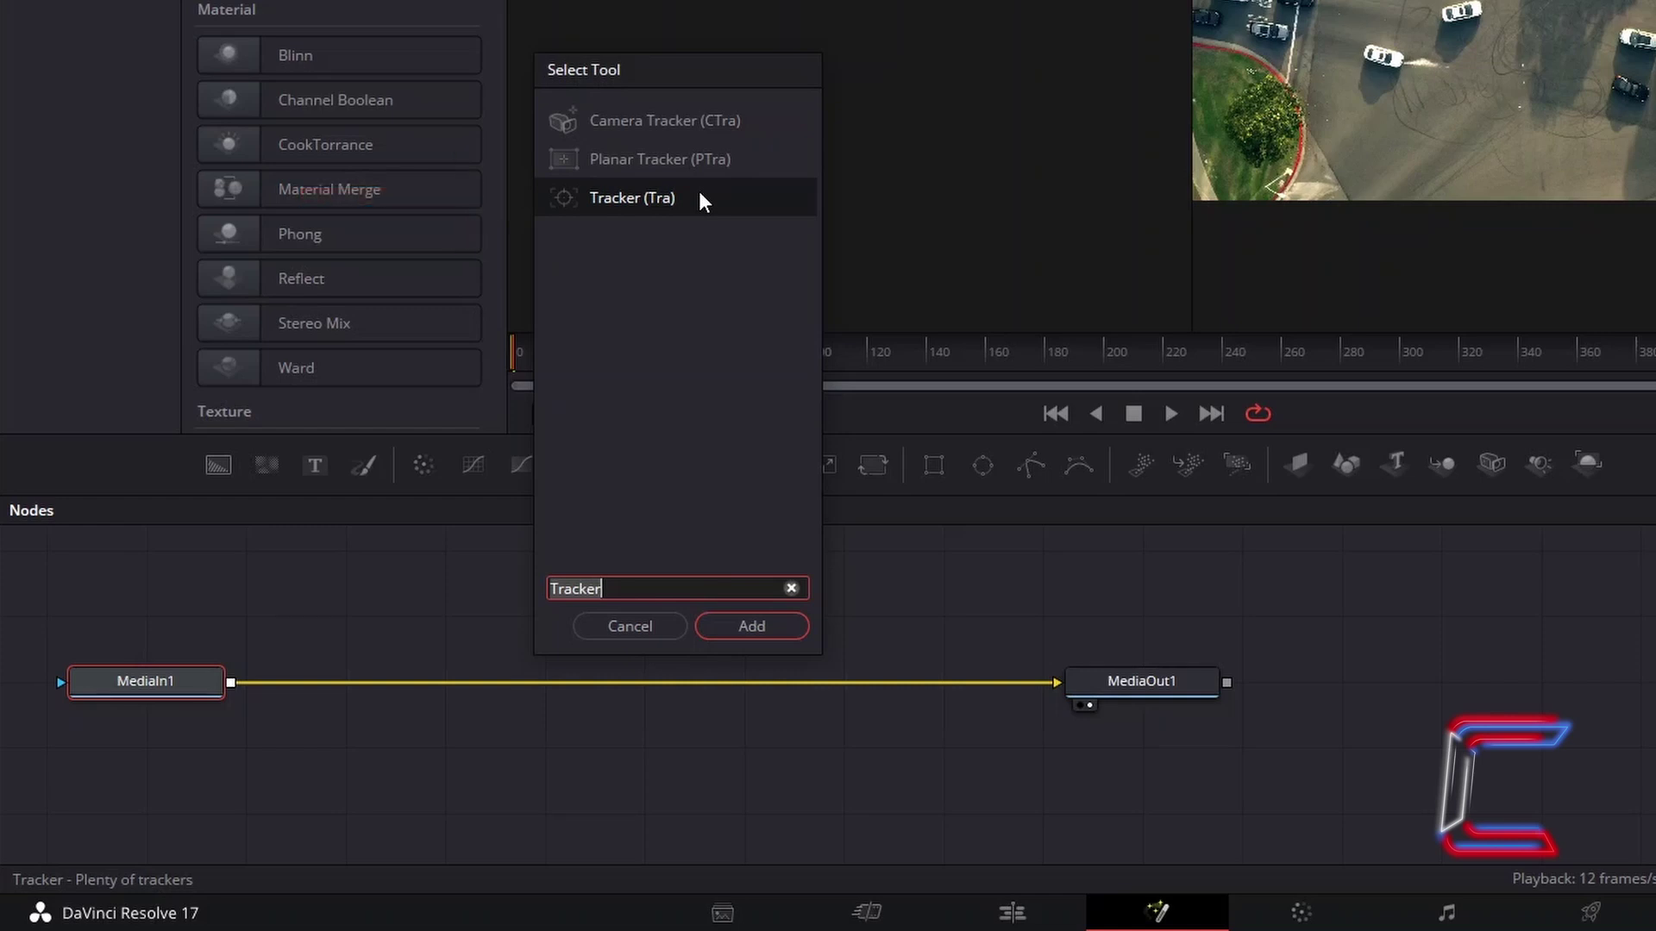
left_click(798, 633)
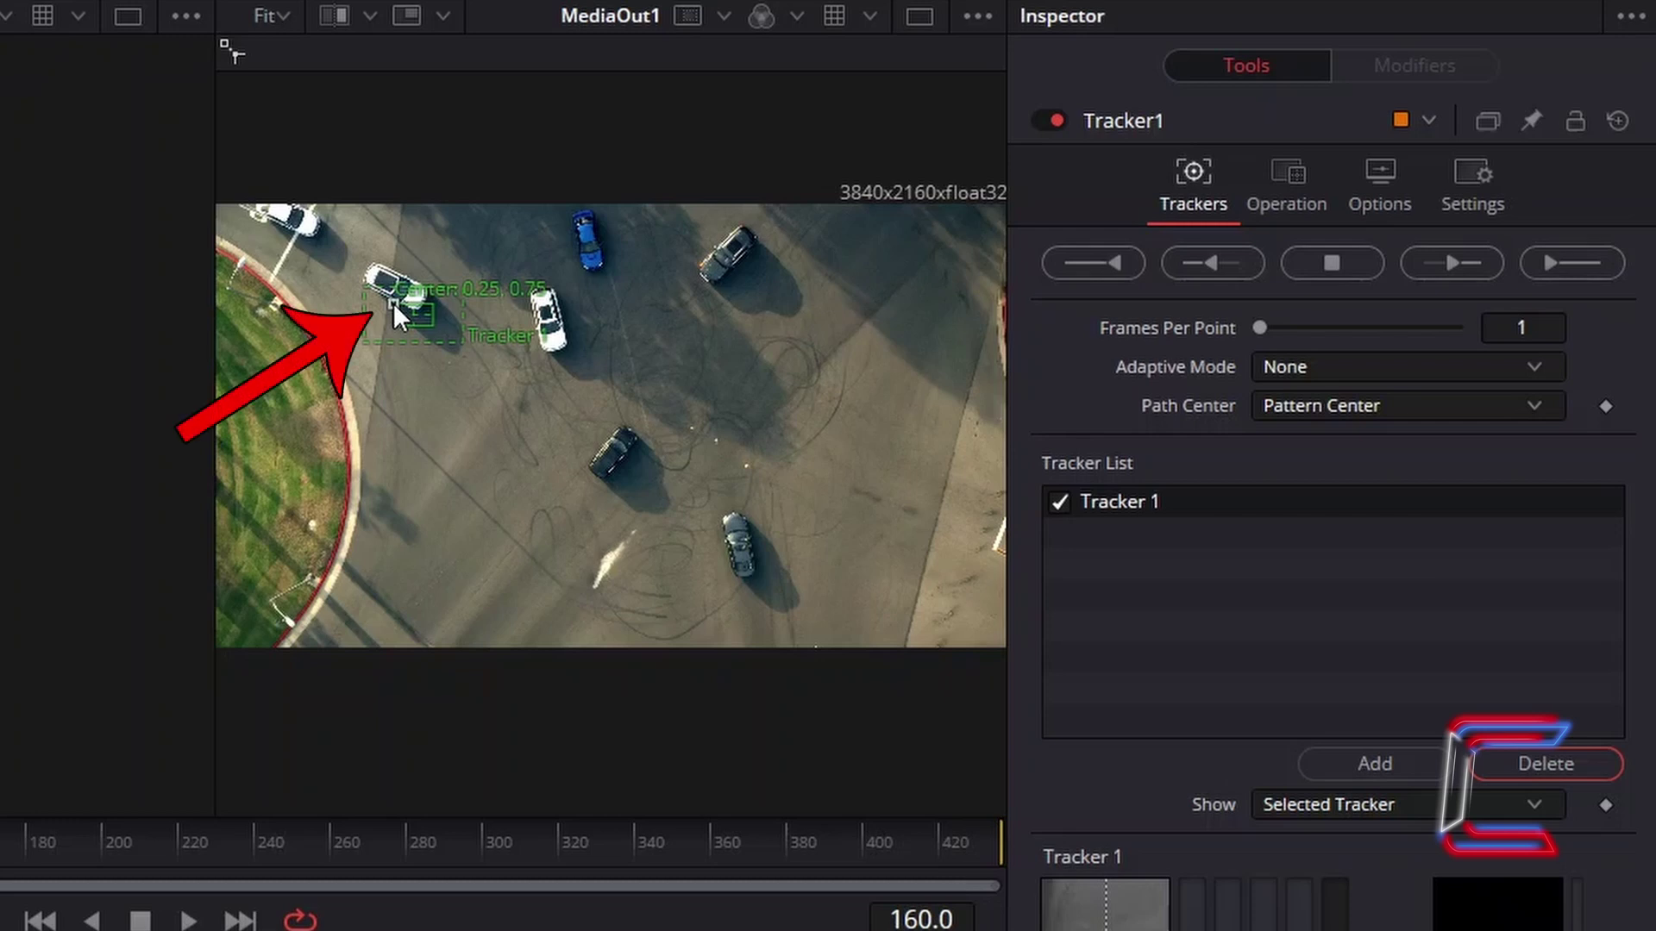
Step: Place the tracker box on the blue car and track it forward from frame 160
left_click_drag(394, 303, 567, 220)
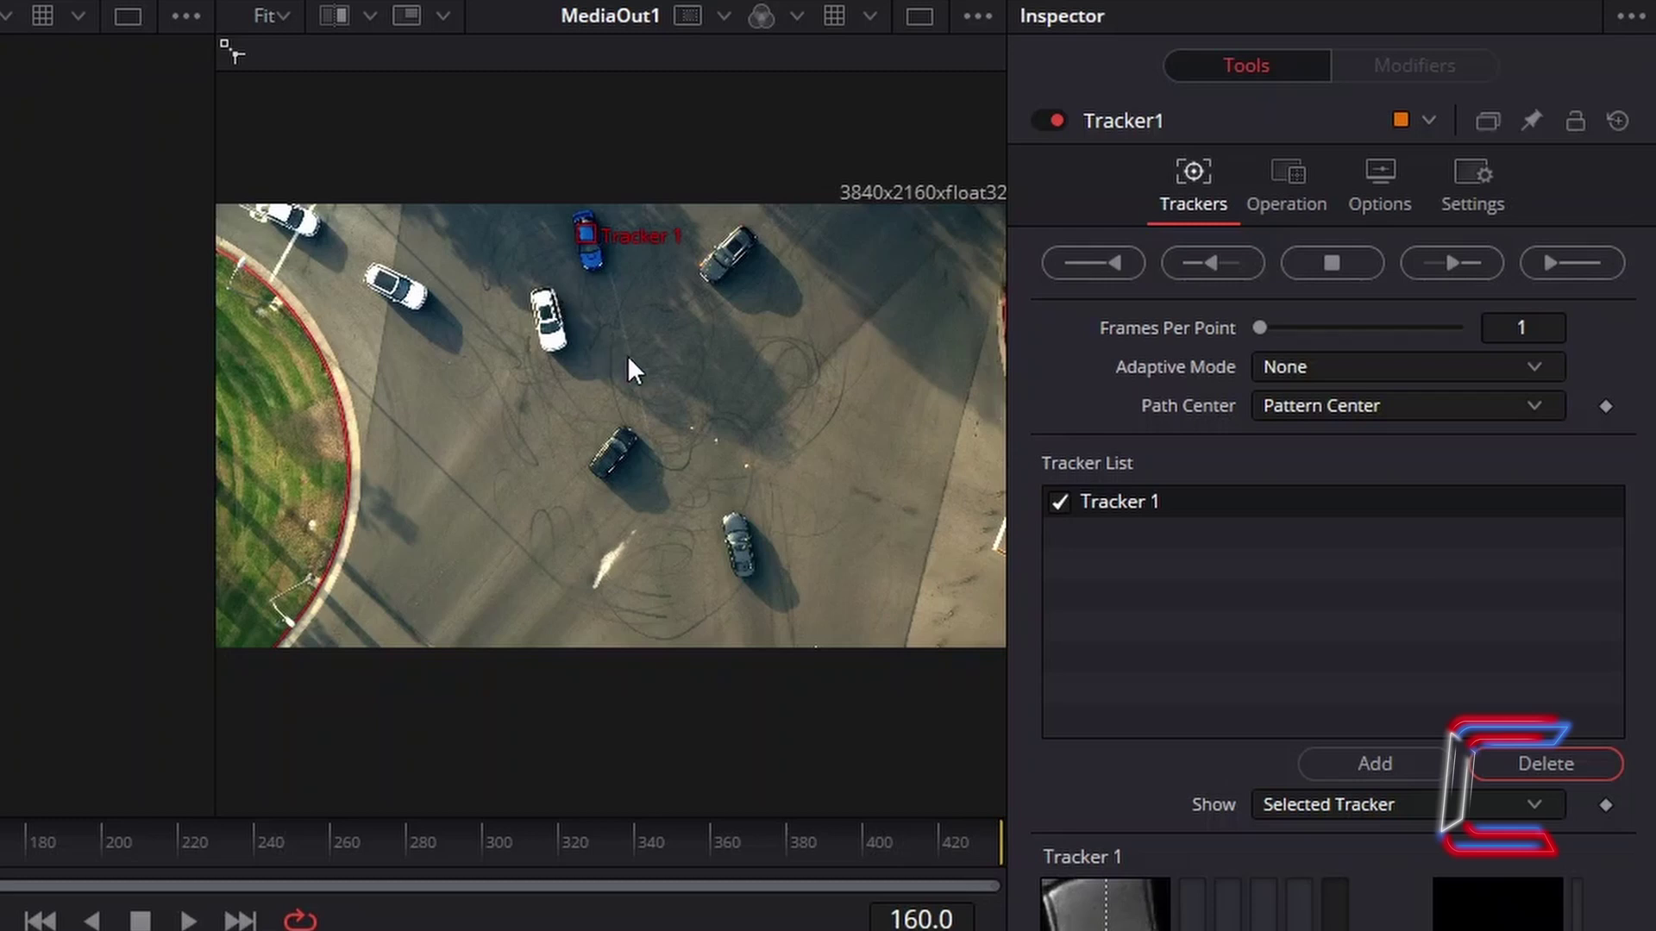
left_click(1452, 263)
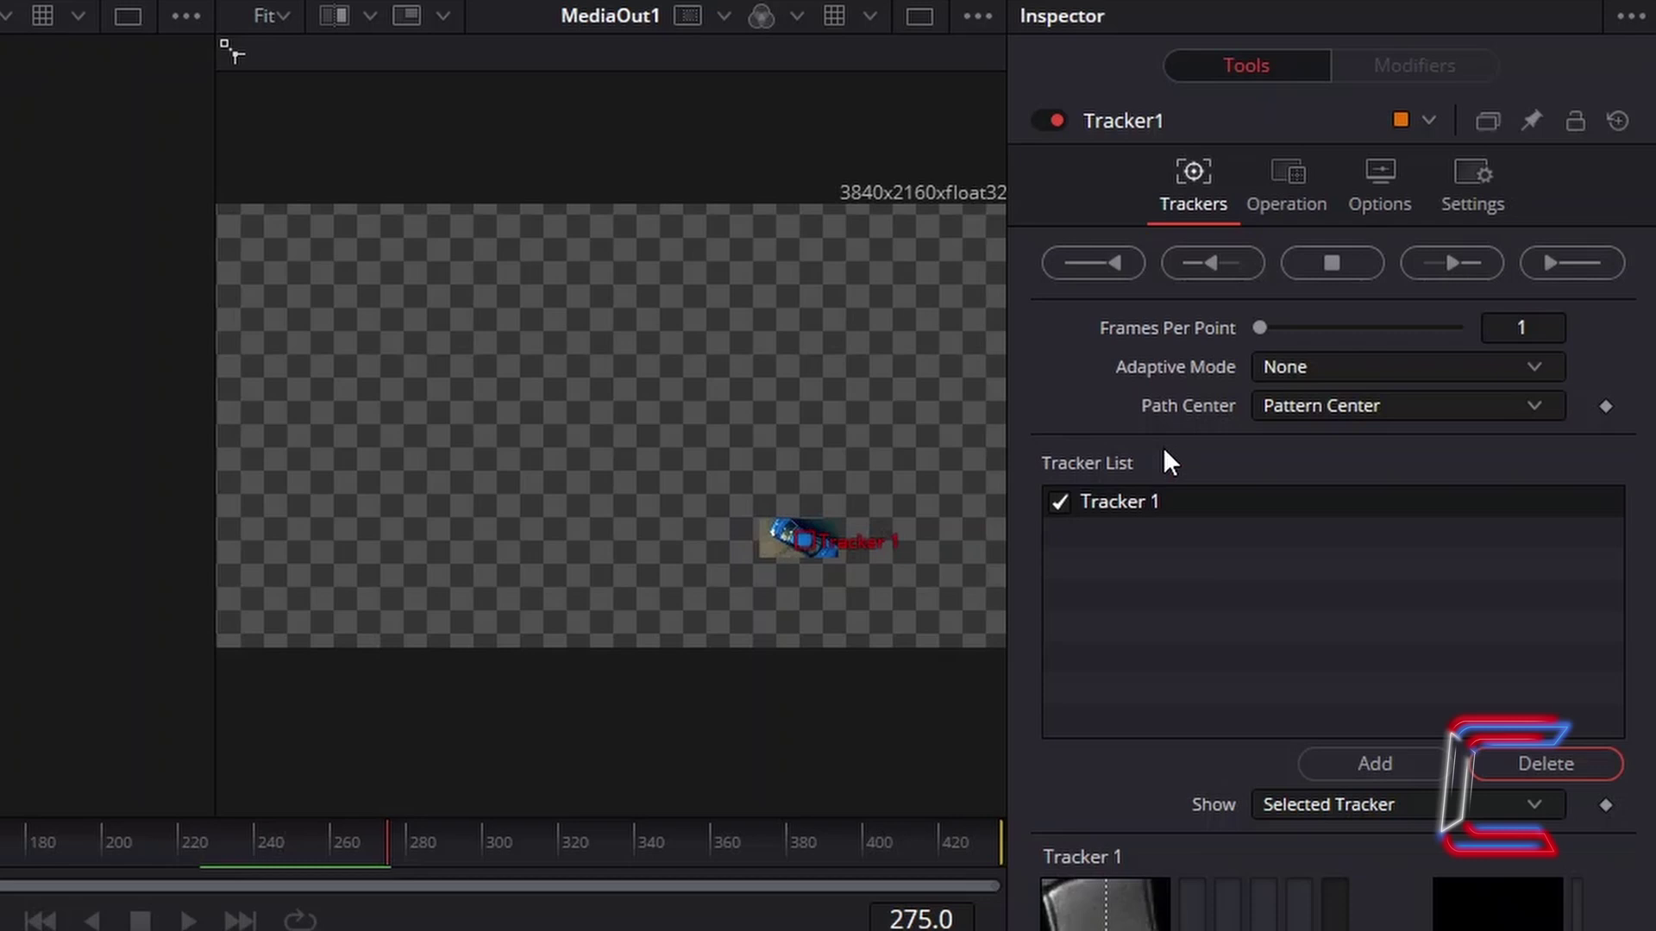
Step: Stop tracking at frame 301 and set the tracker's operation to Match Move
left_click(1332, 263)
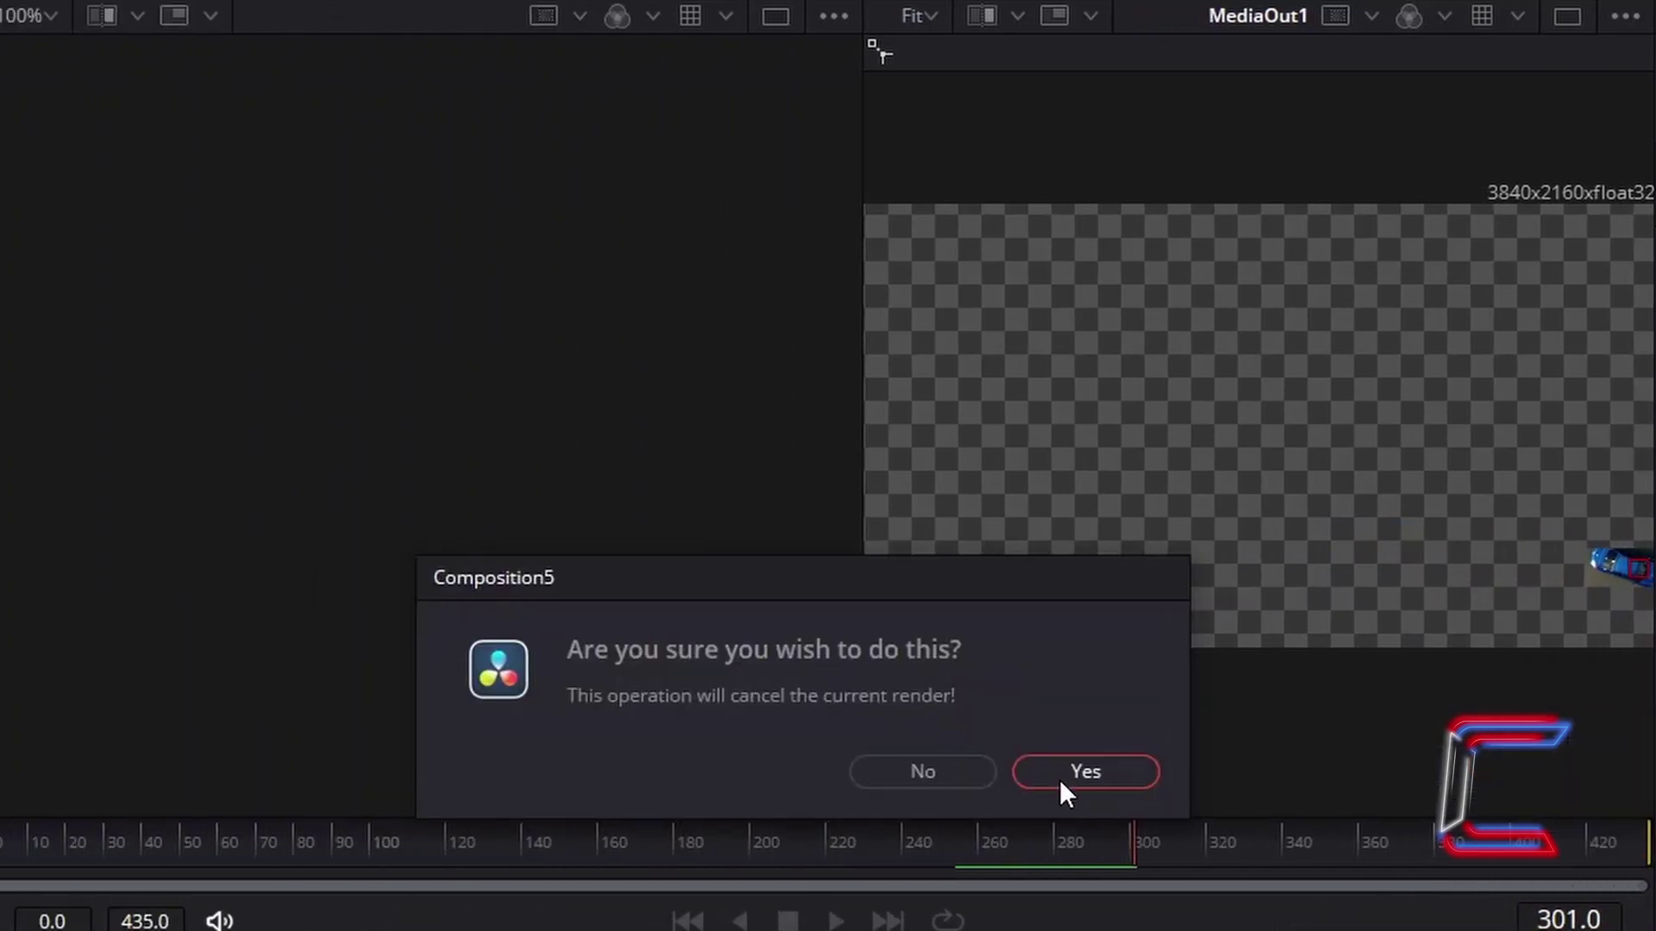
left_click(1060, 779)
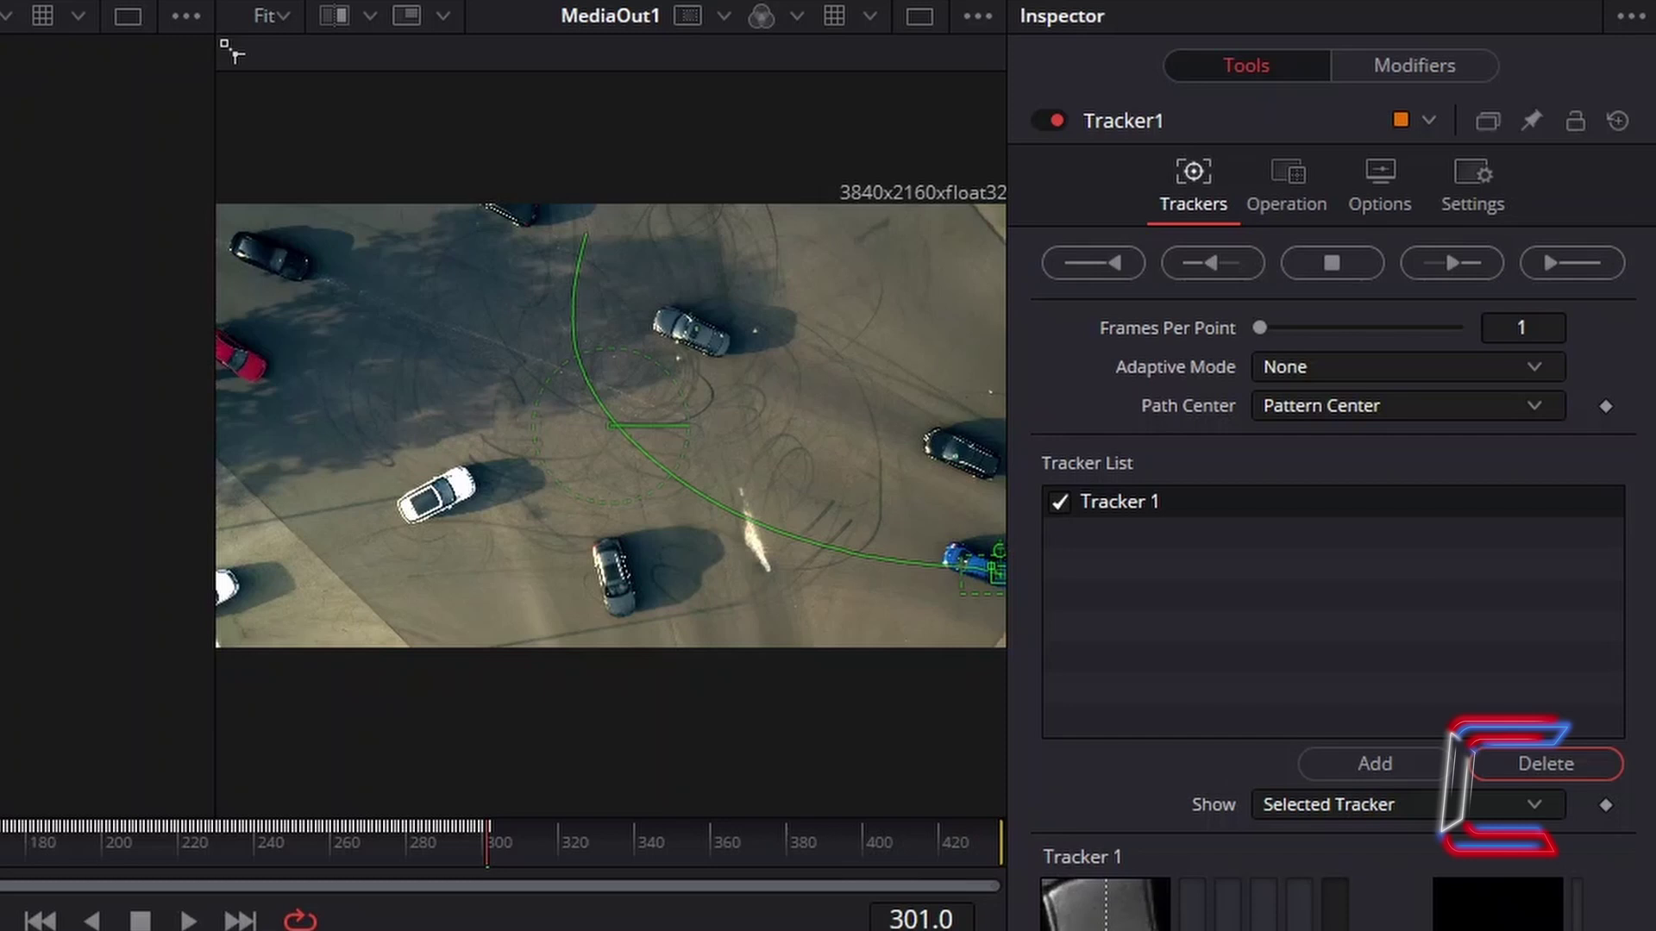
left_click(1323, 222)
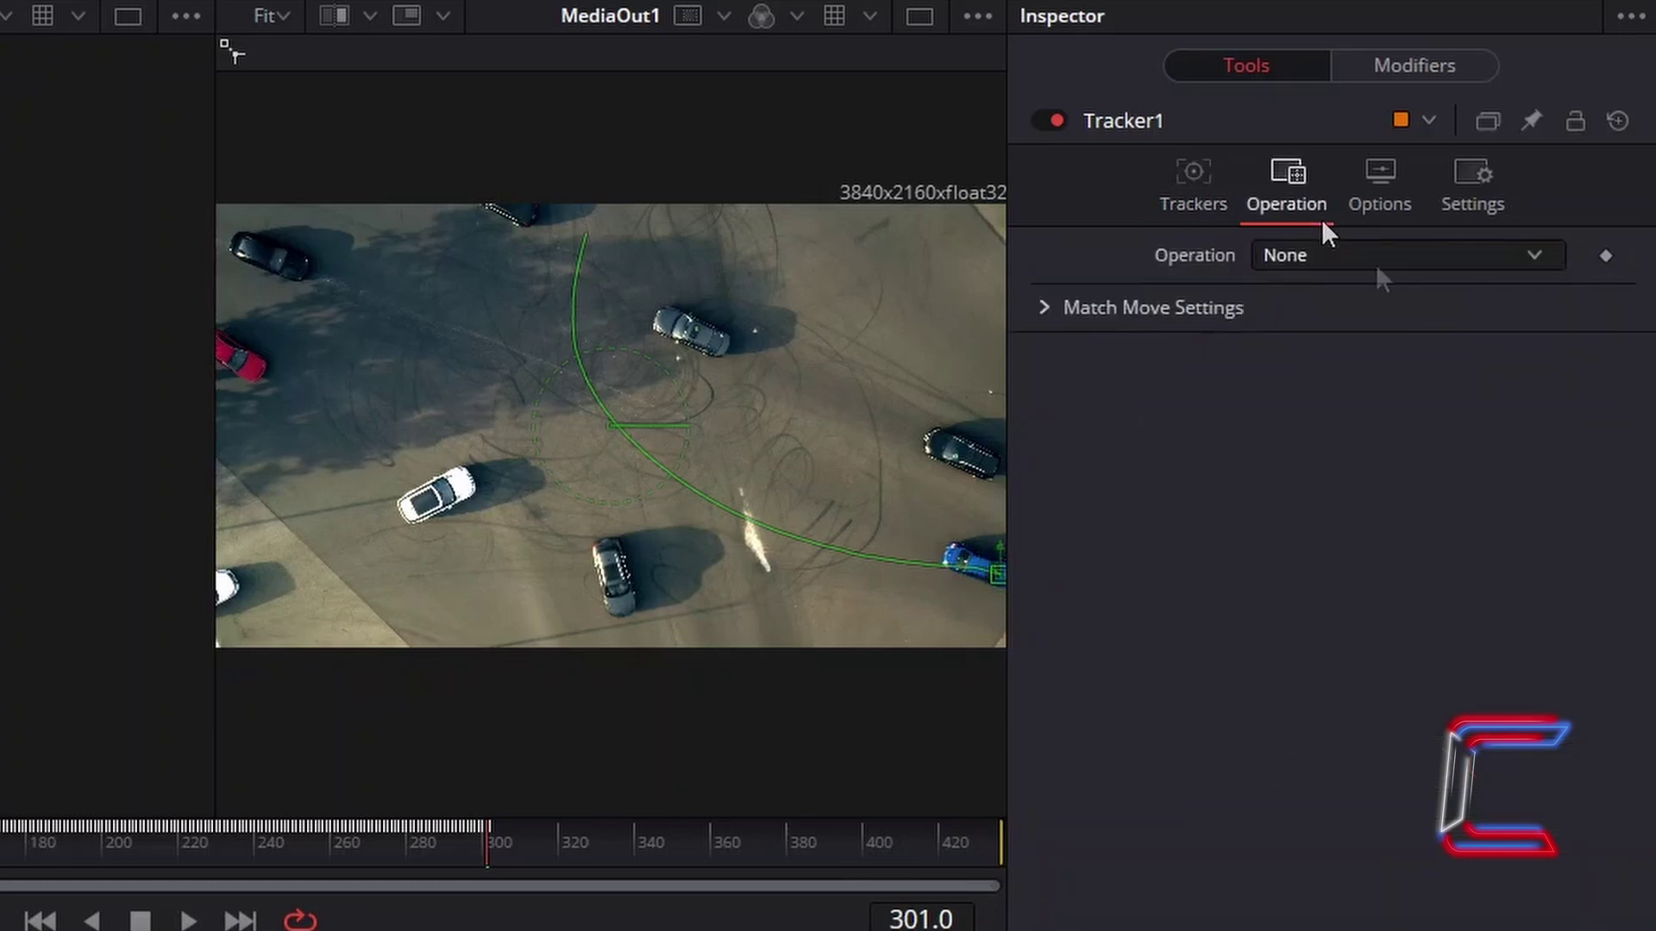
left_click(1383, 253)
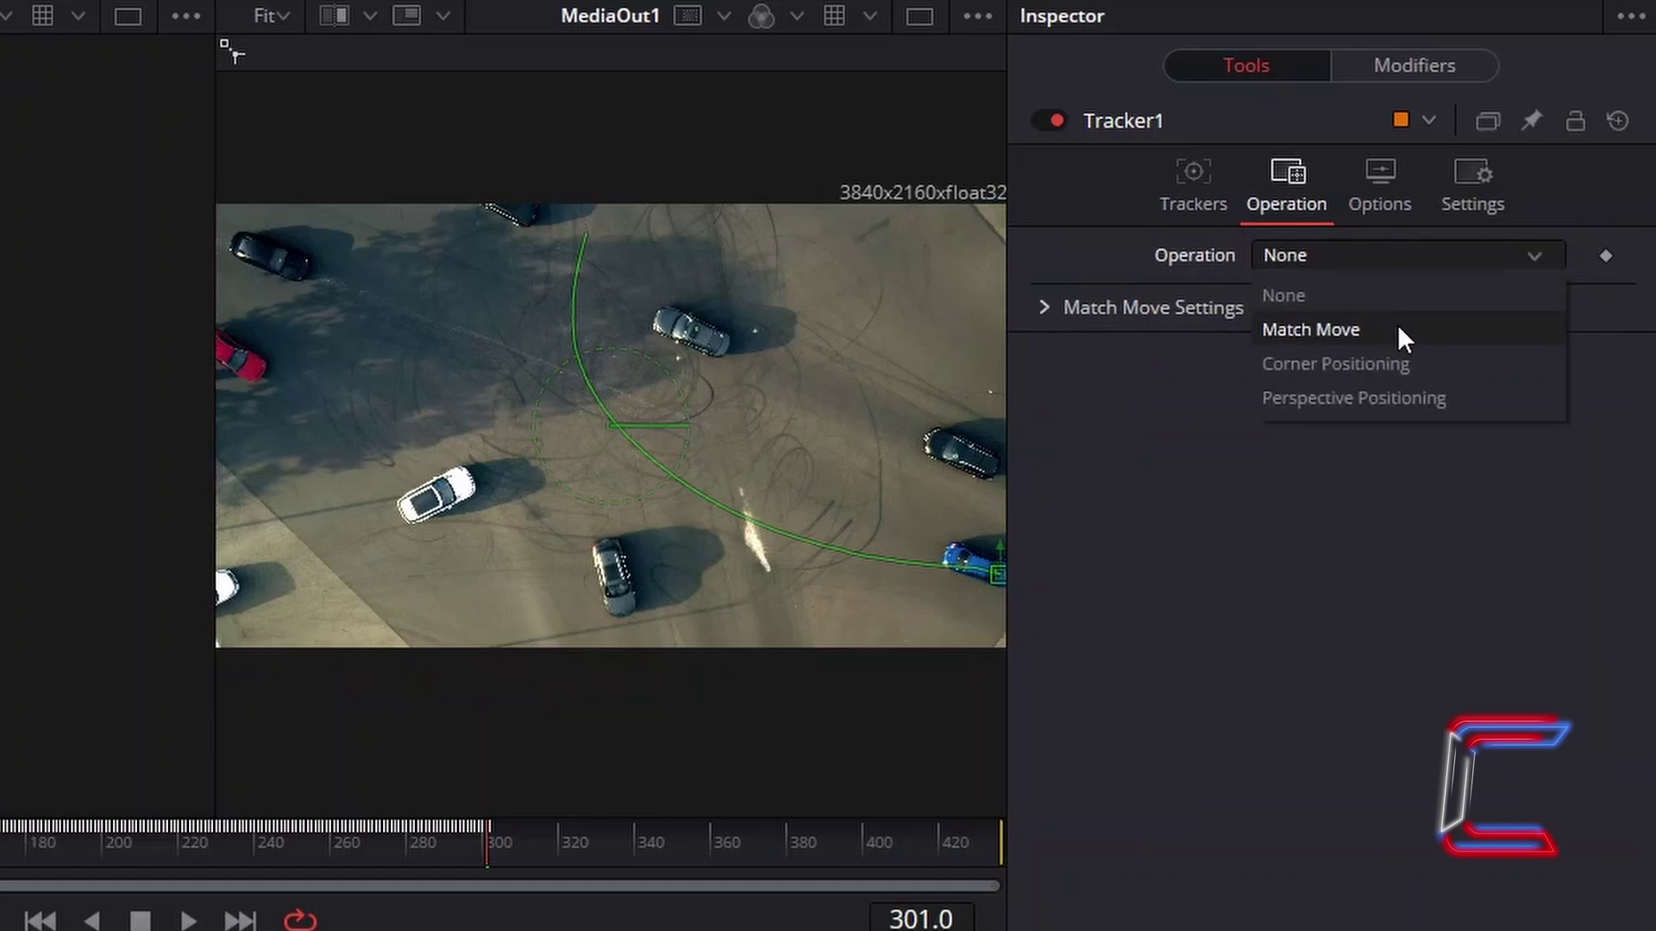
left_click(1397, 327)
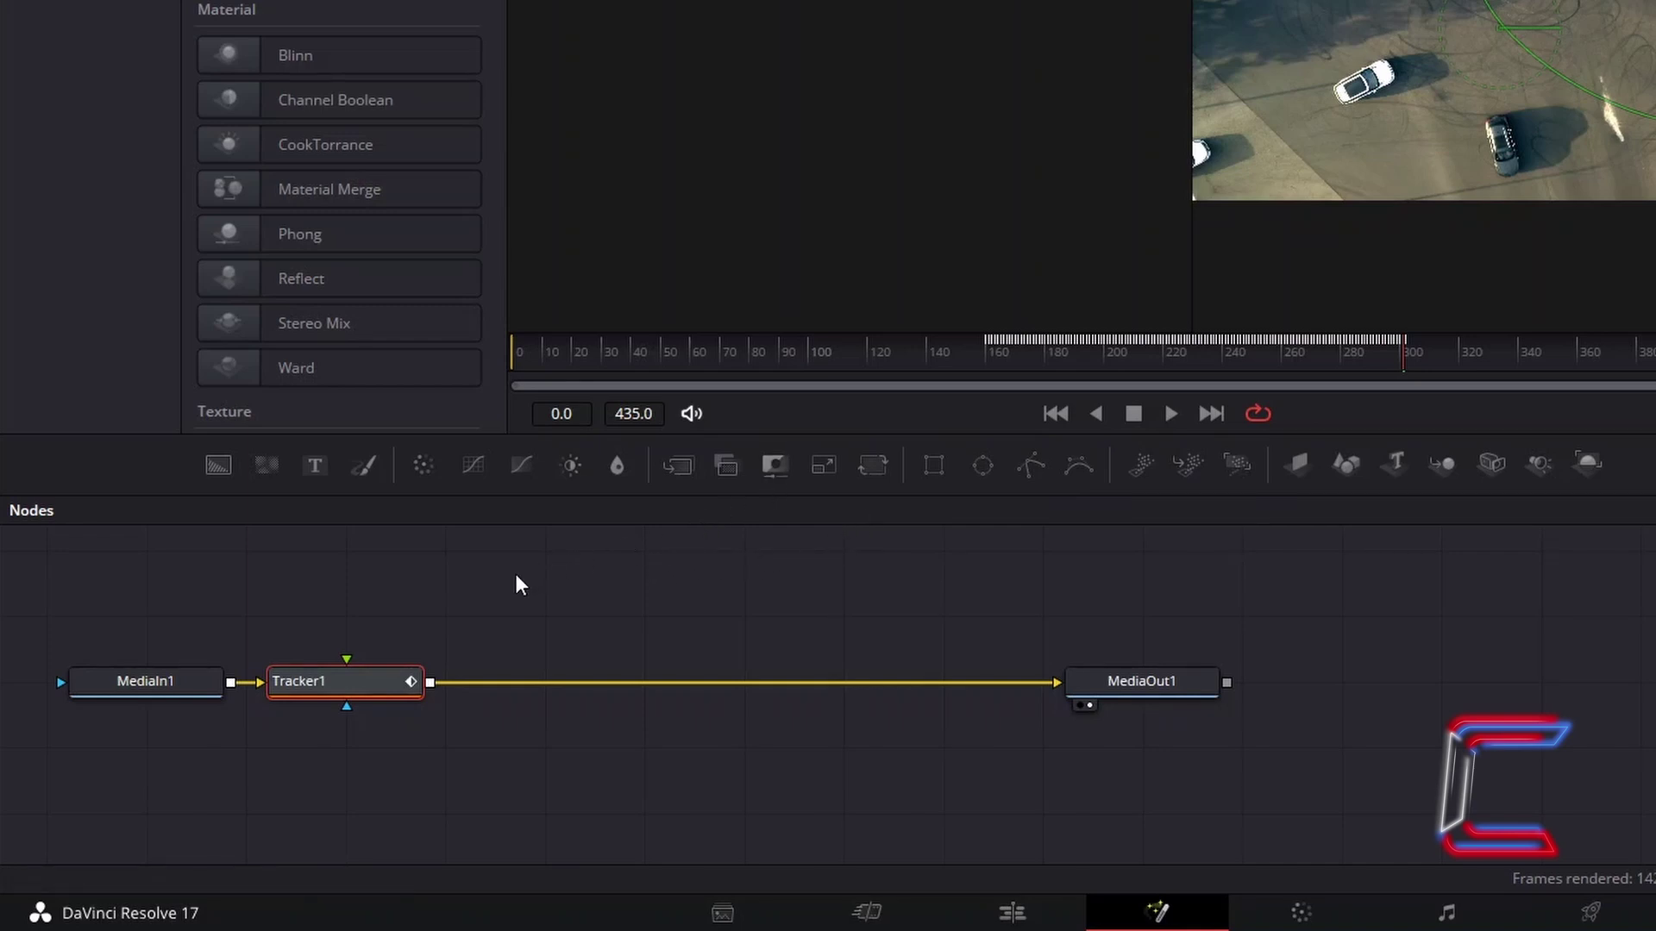
Step: Add a Text+ node and connect Text1 to Tracker1's green foreground input
left_click(560, 581)
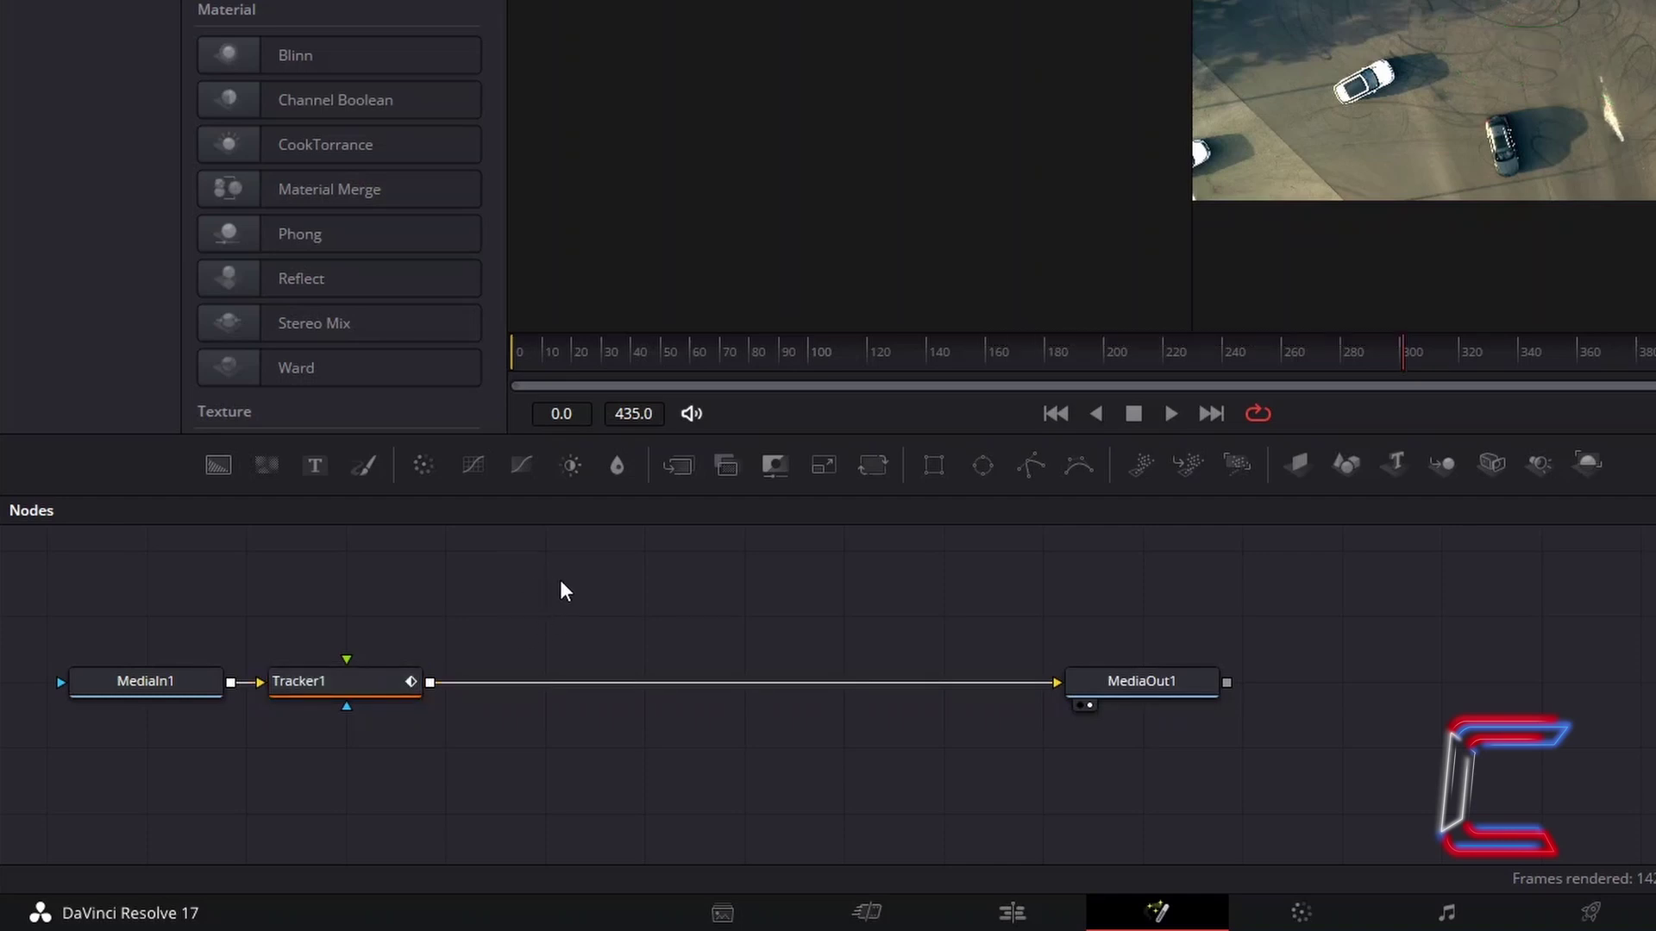
key("shift+space")
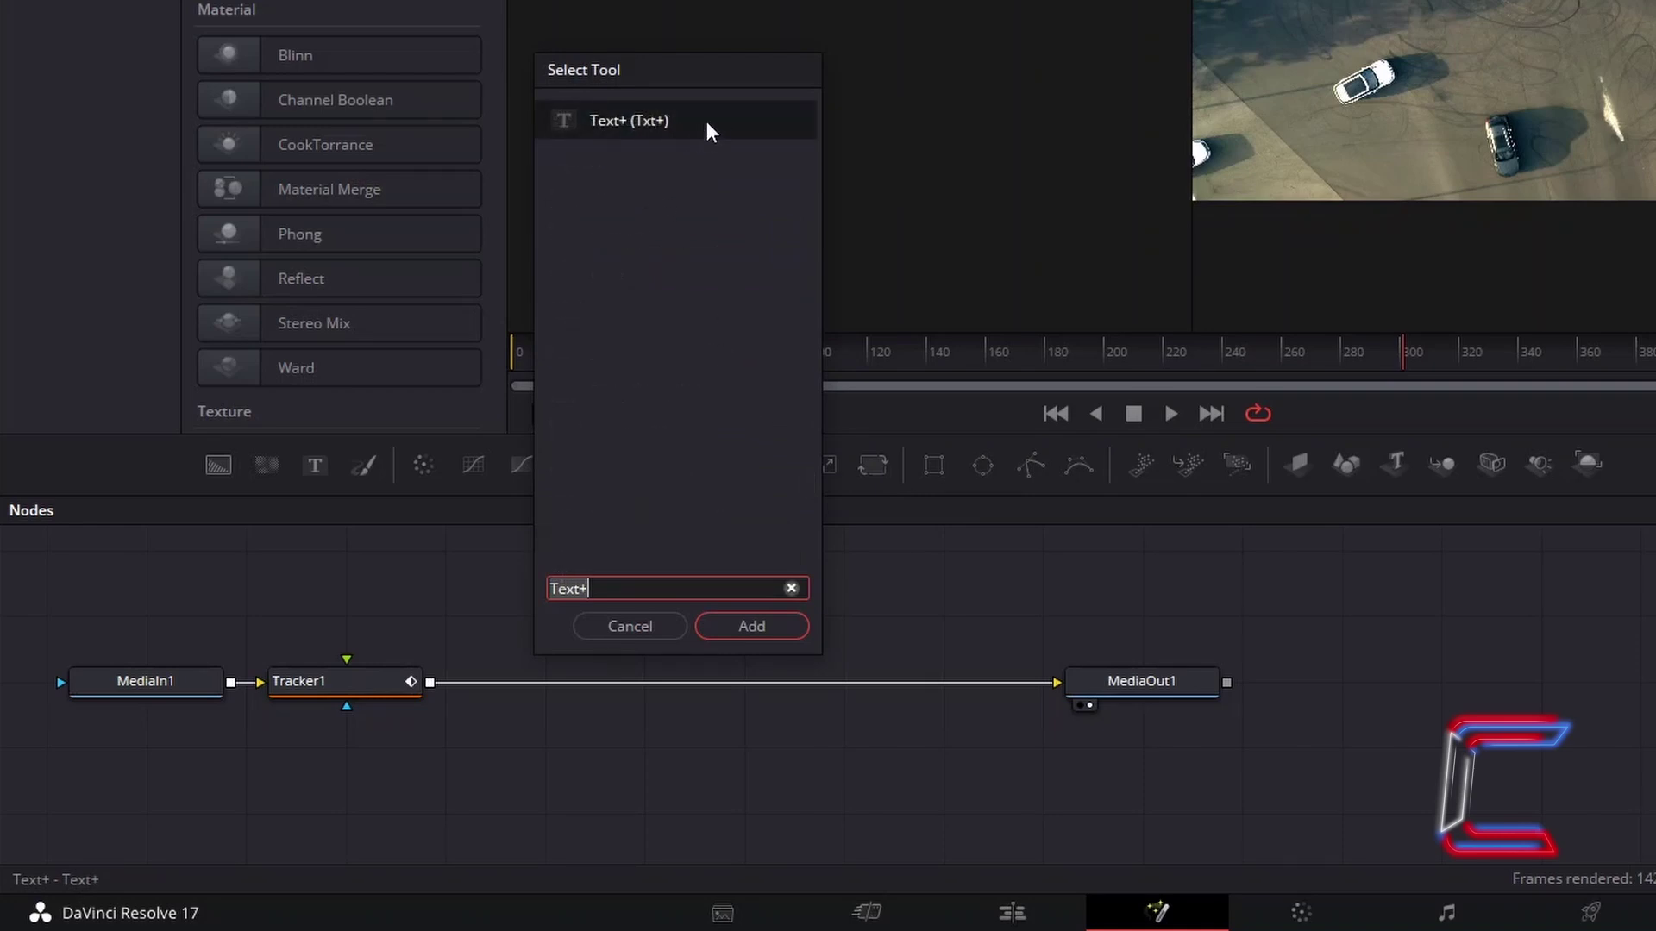
left_click(760, 624)
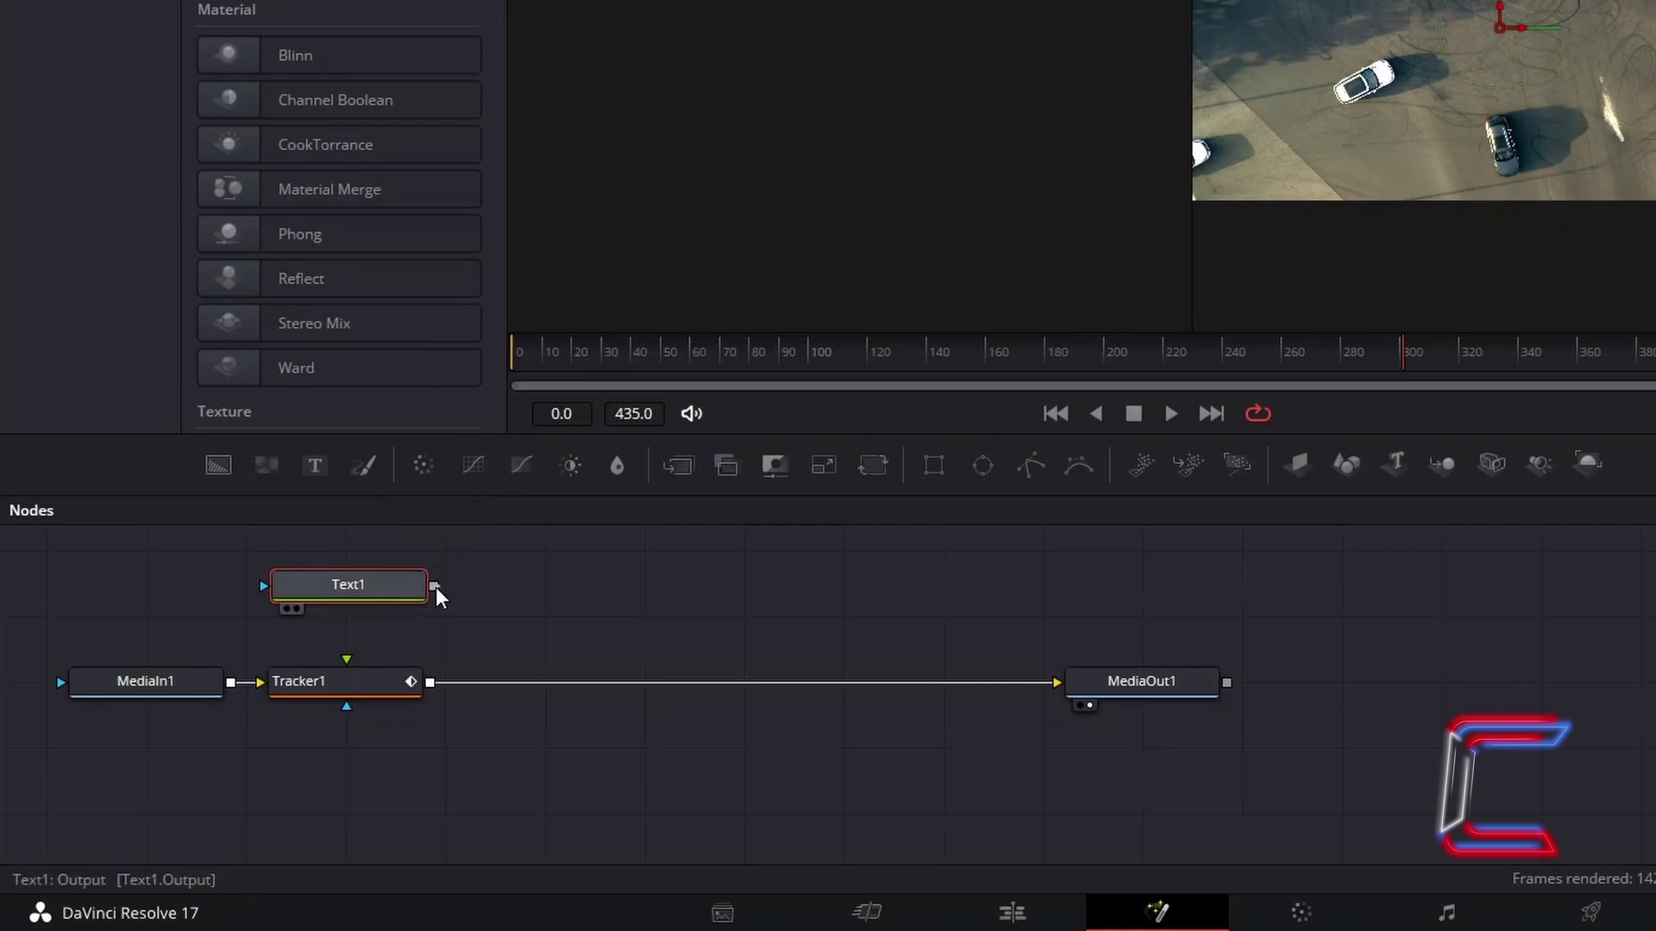
left_click_drag(436, 588, 348, 660)
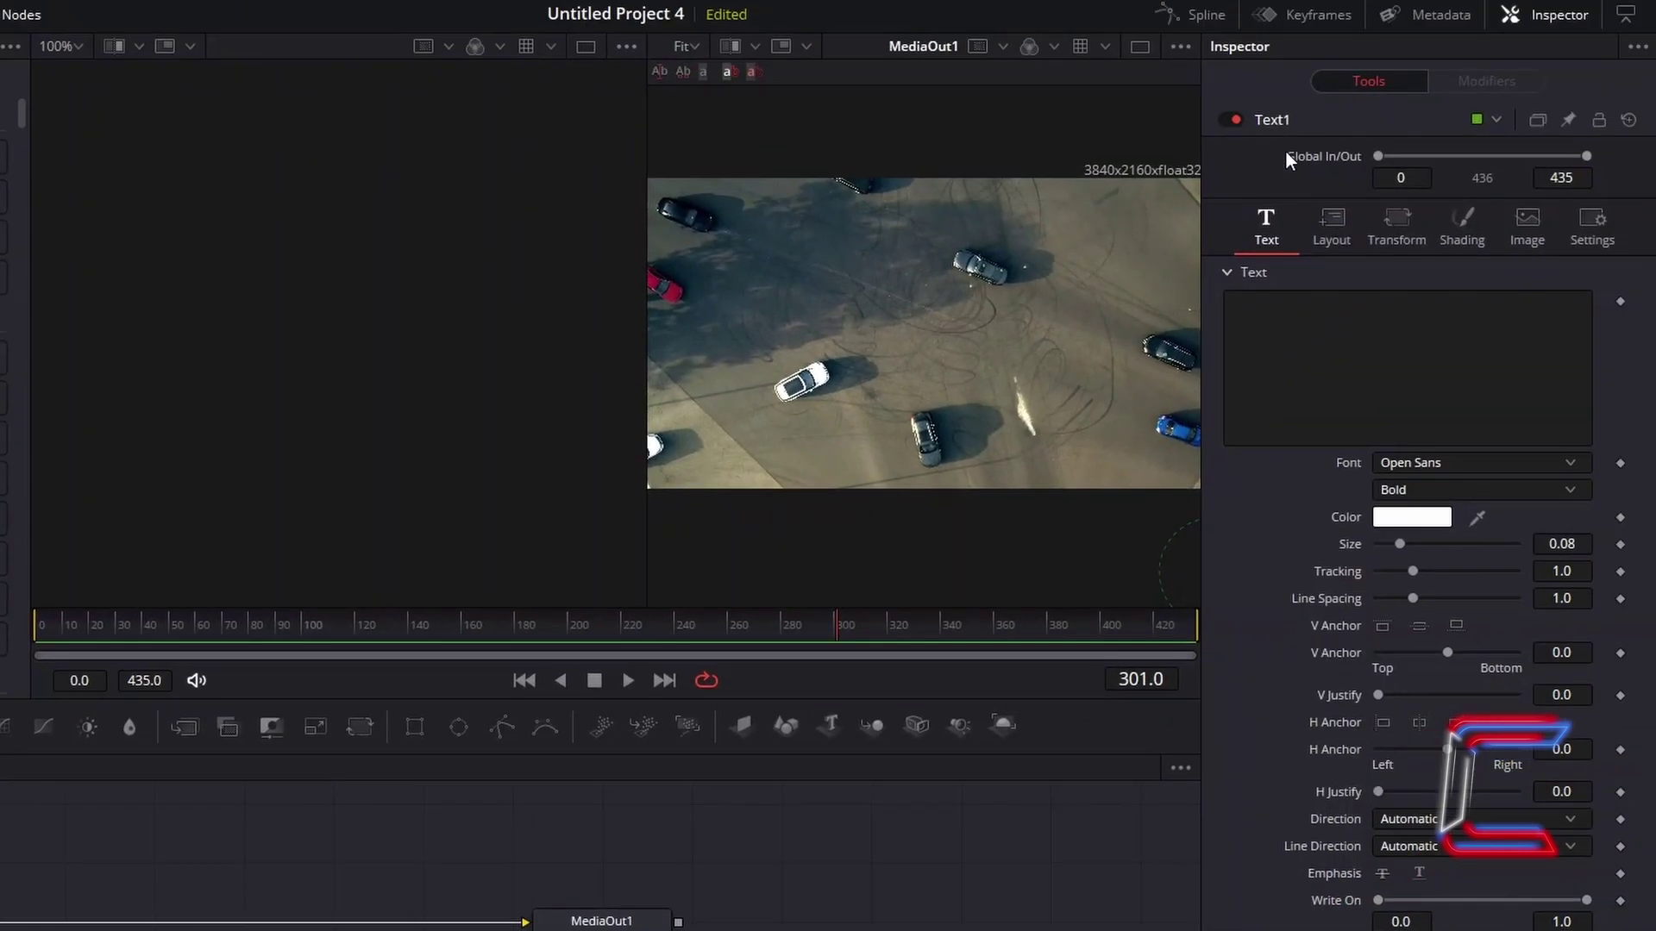
Step: Enter 'BLUE' and 'CAR' on two lines as Text1's text
left_click(1284, 322)
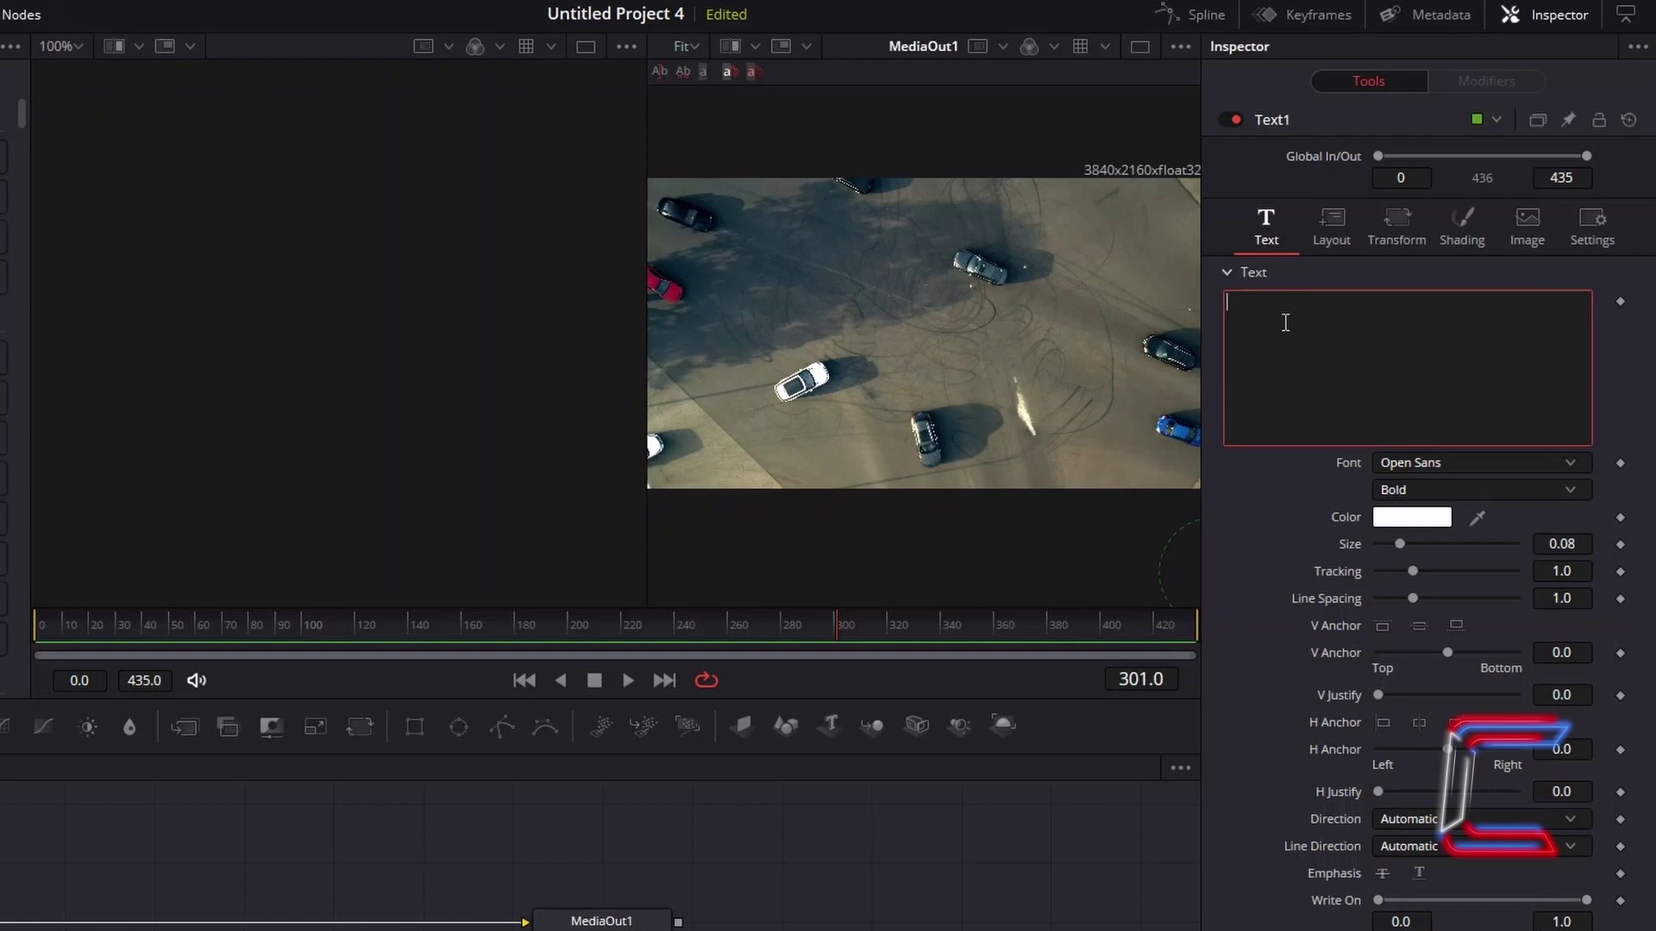
type("BLUE")
key("Return")
type("CA")
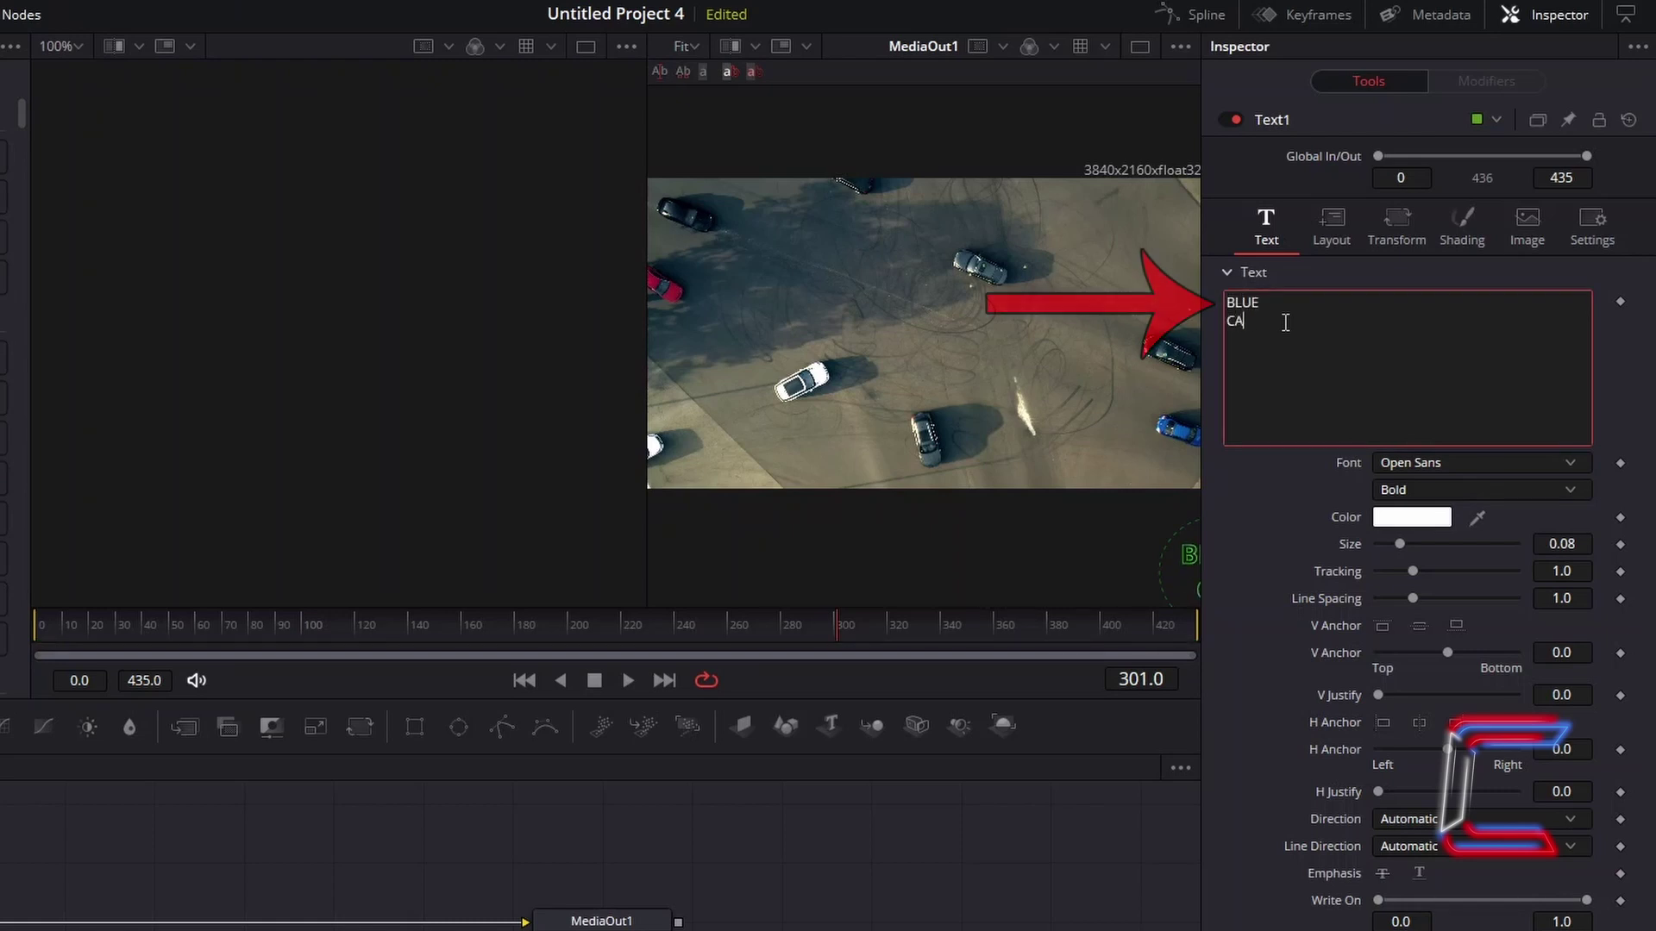
type("R")
left_click(868, 553)
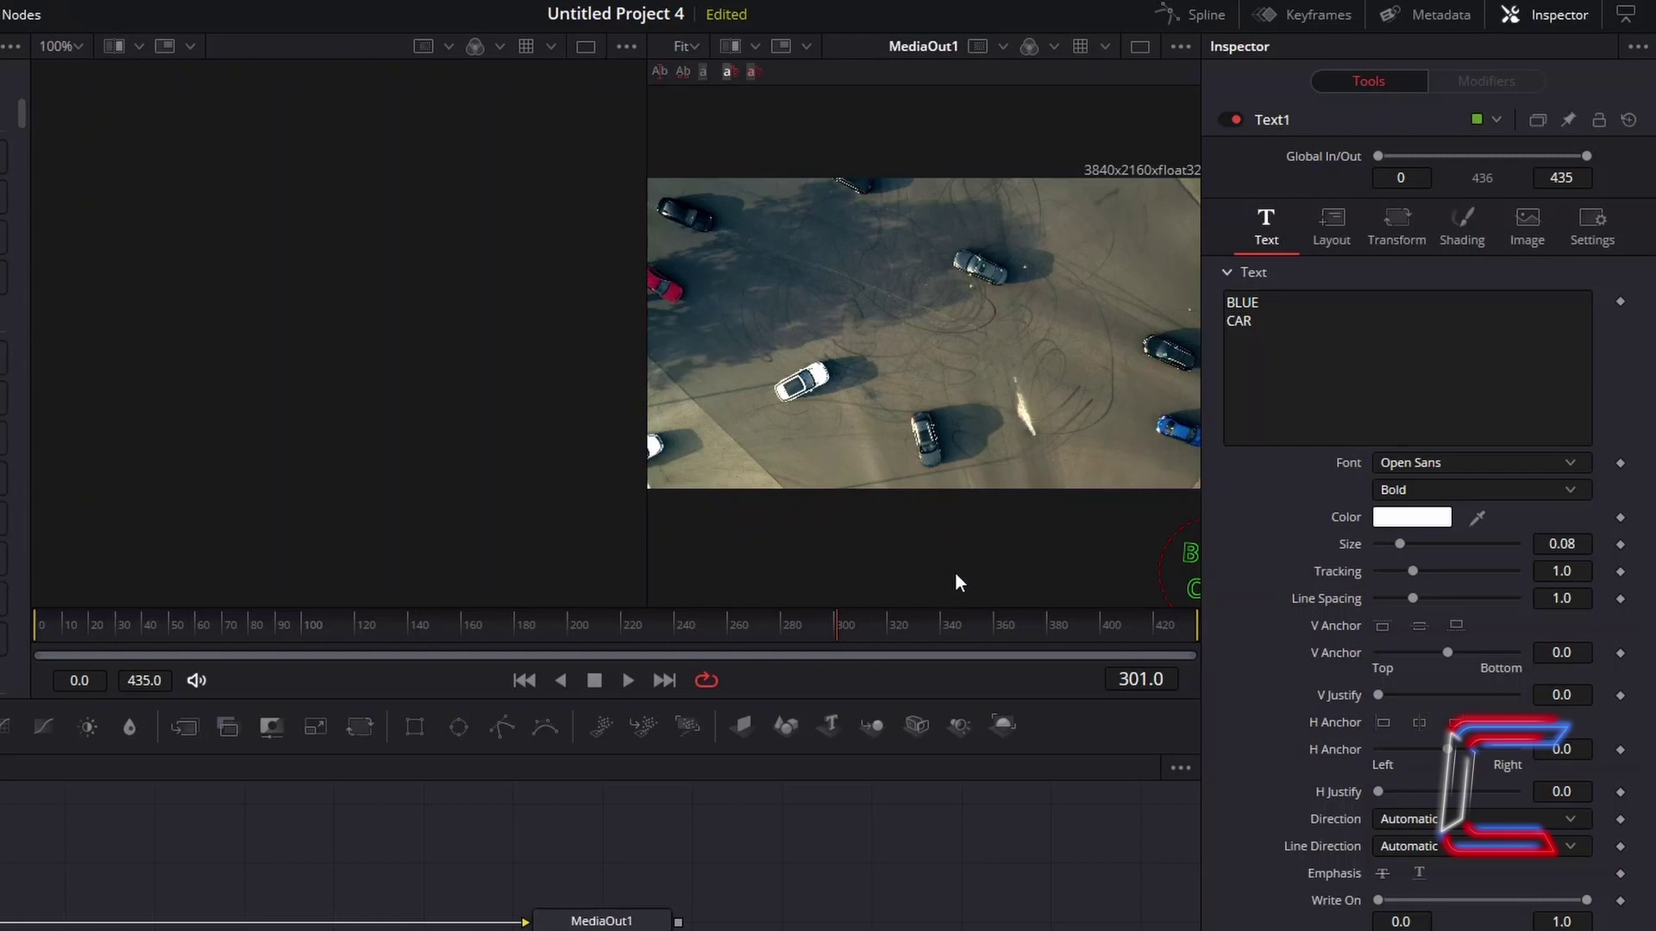
Step: At frame 160, centre the text over the blue car near 0.579, 0.884, then save
left_click(1148, 678)
key("ctrl+a")
key("BackSpace")
type("160")
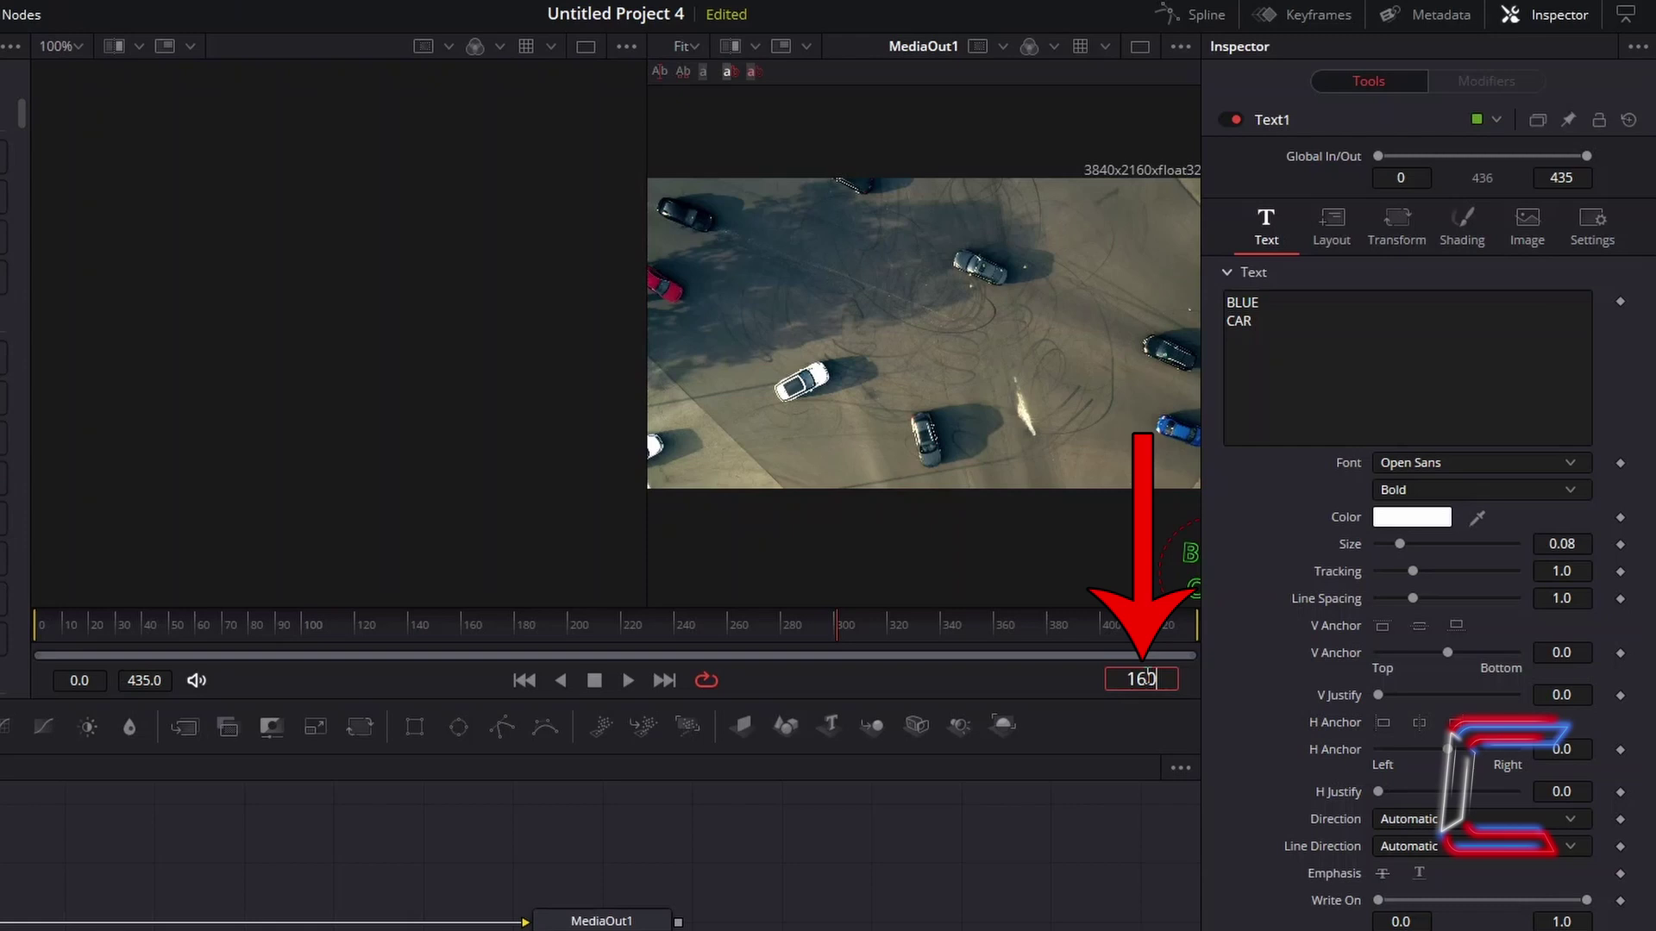
key("Return")
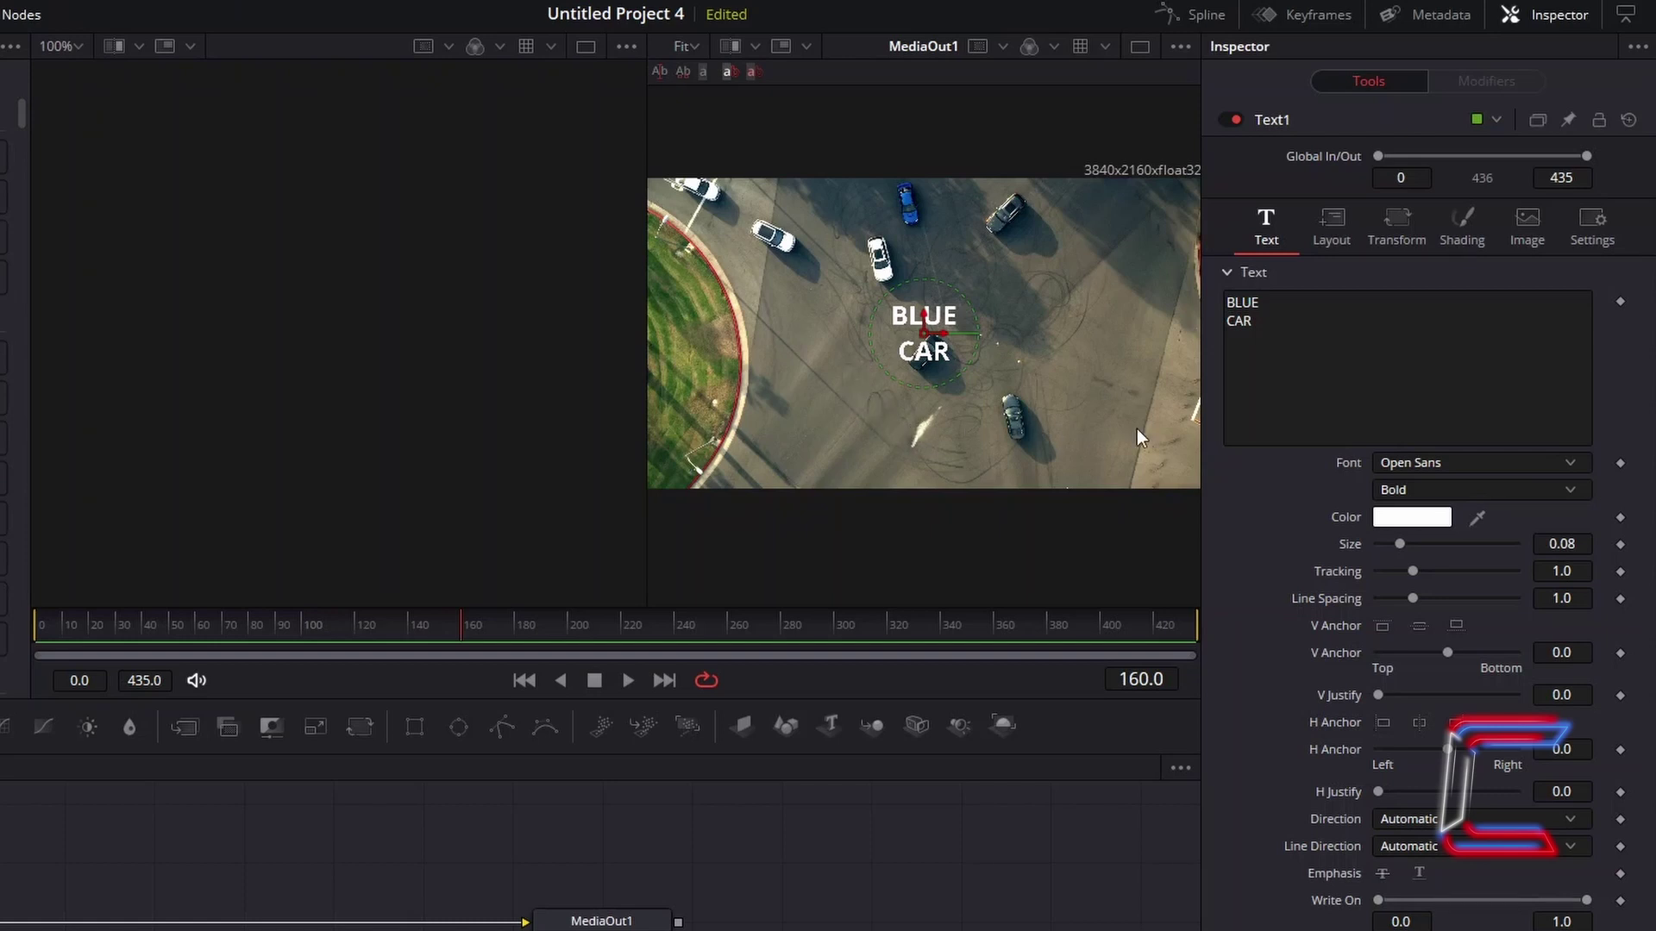
left_click(1342, 250)
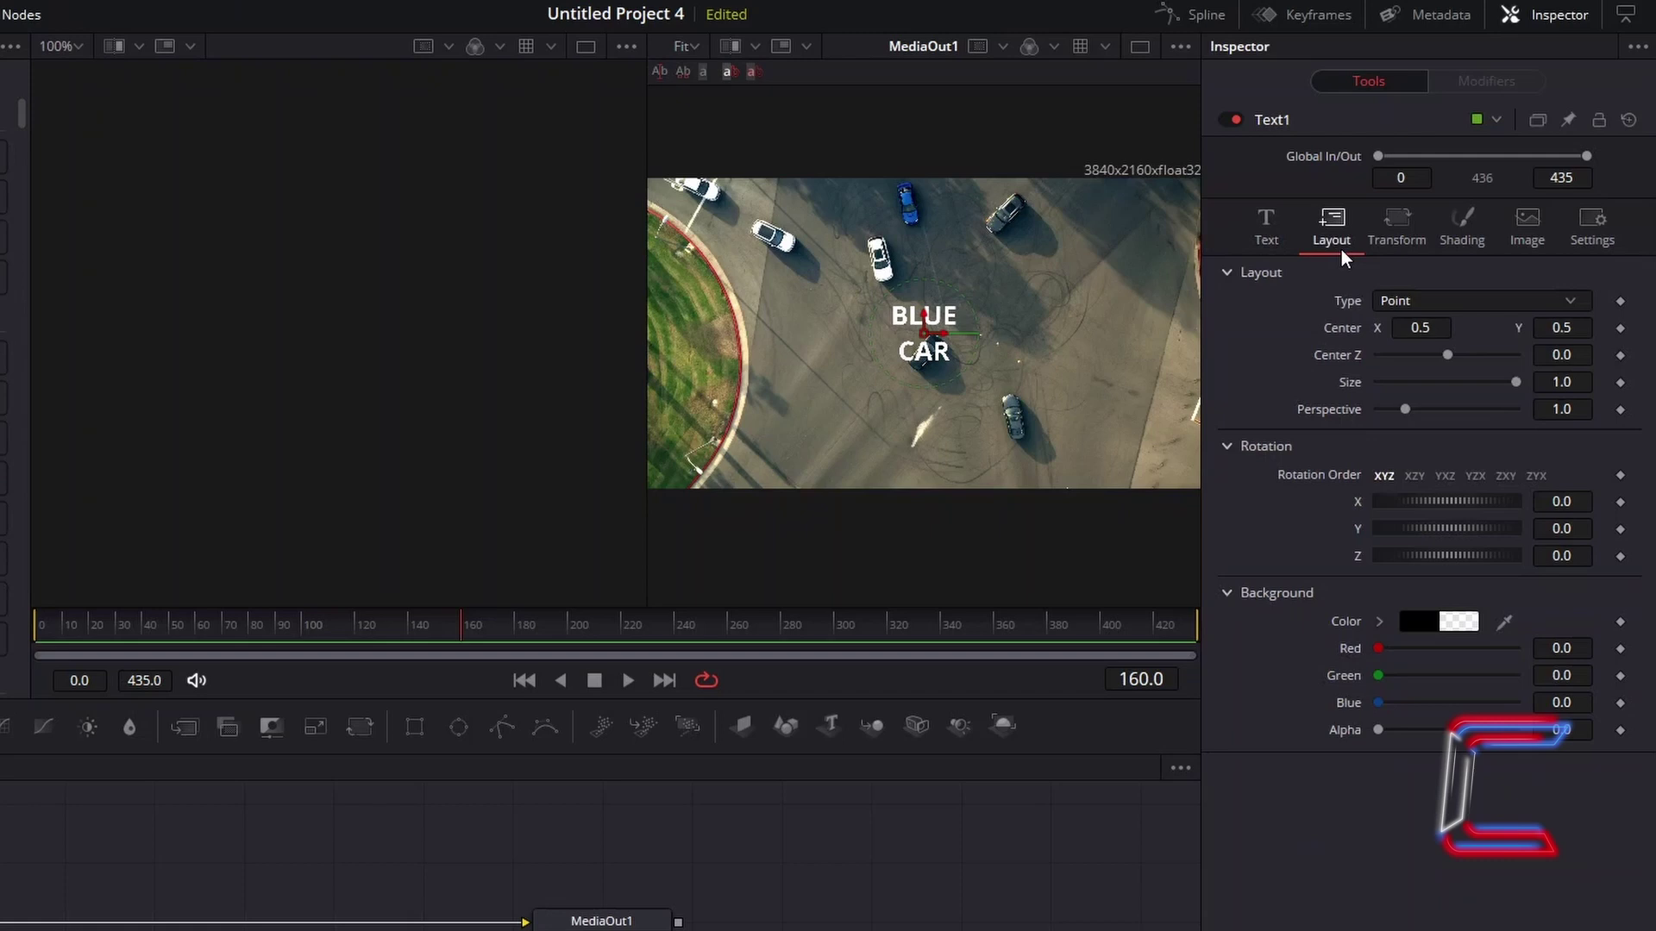
left_click_drag(1414, 327, 1558, 337)
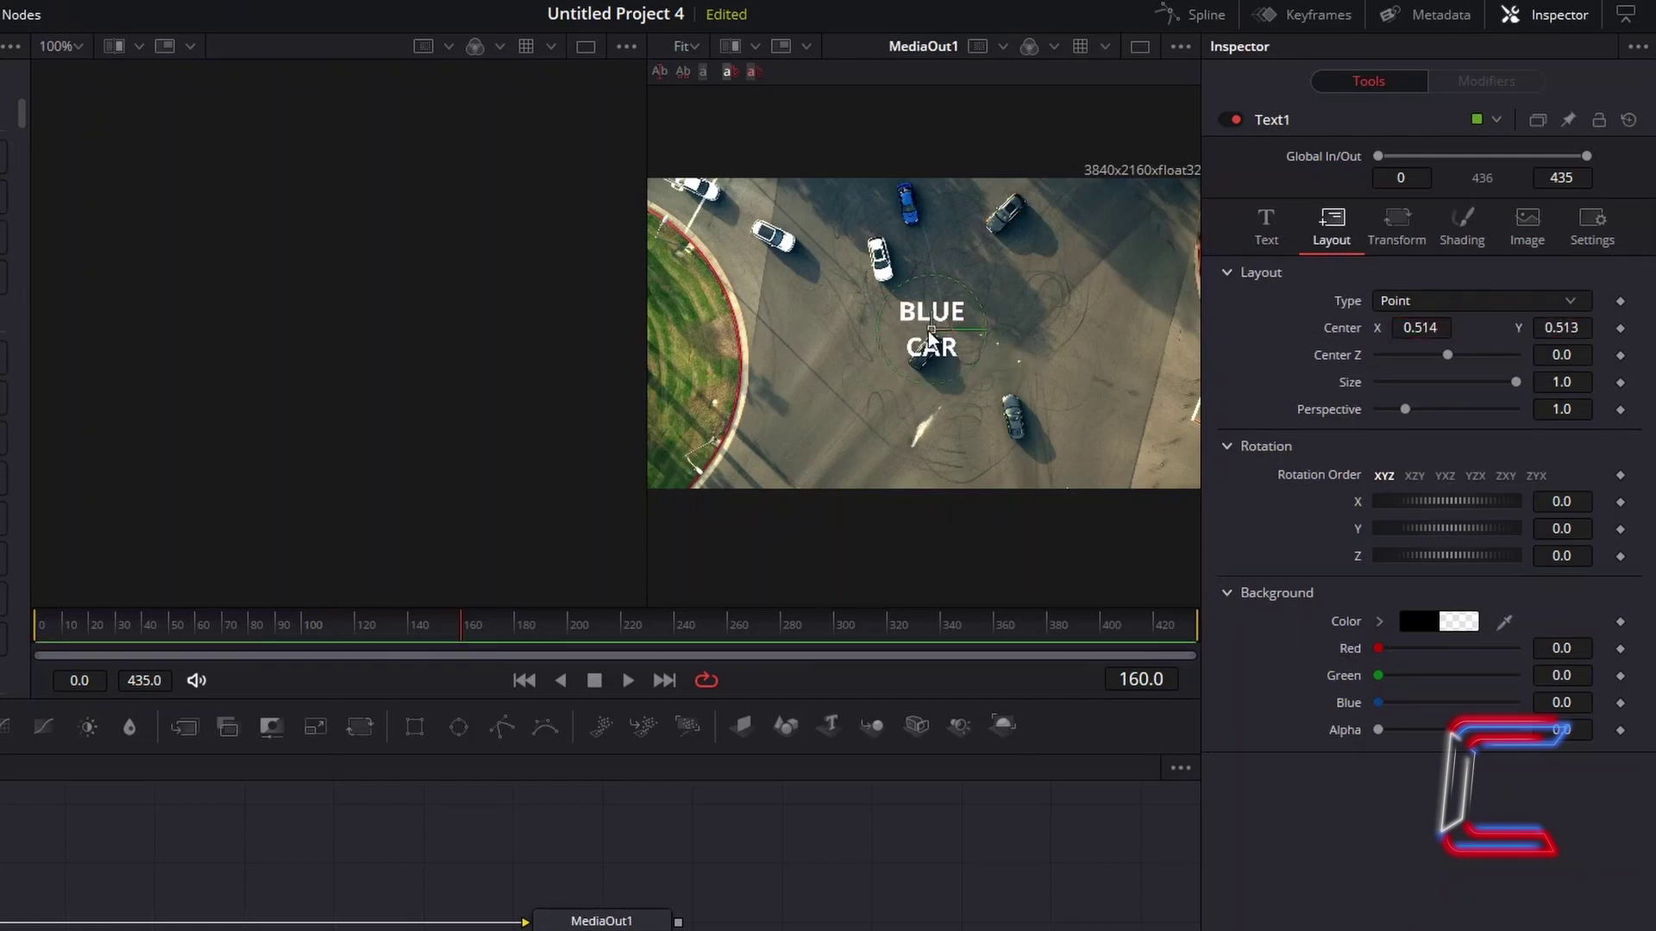
left_click_drag(930, 333, 965, 218)
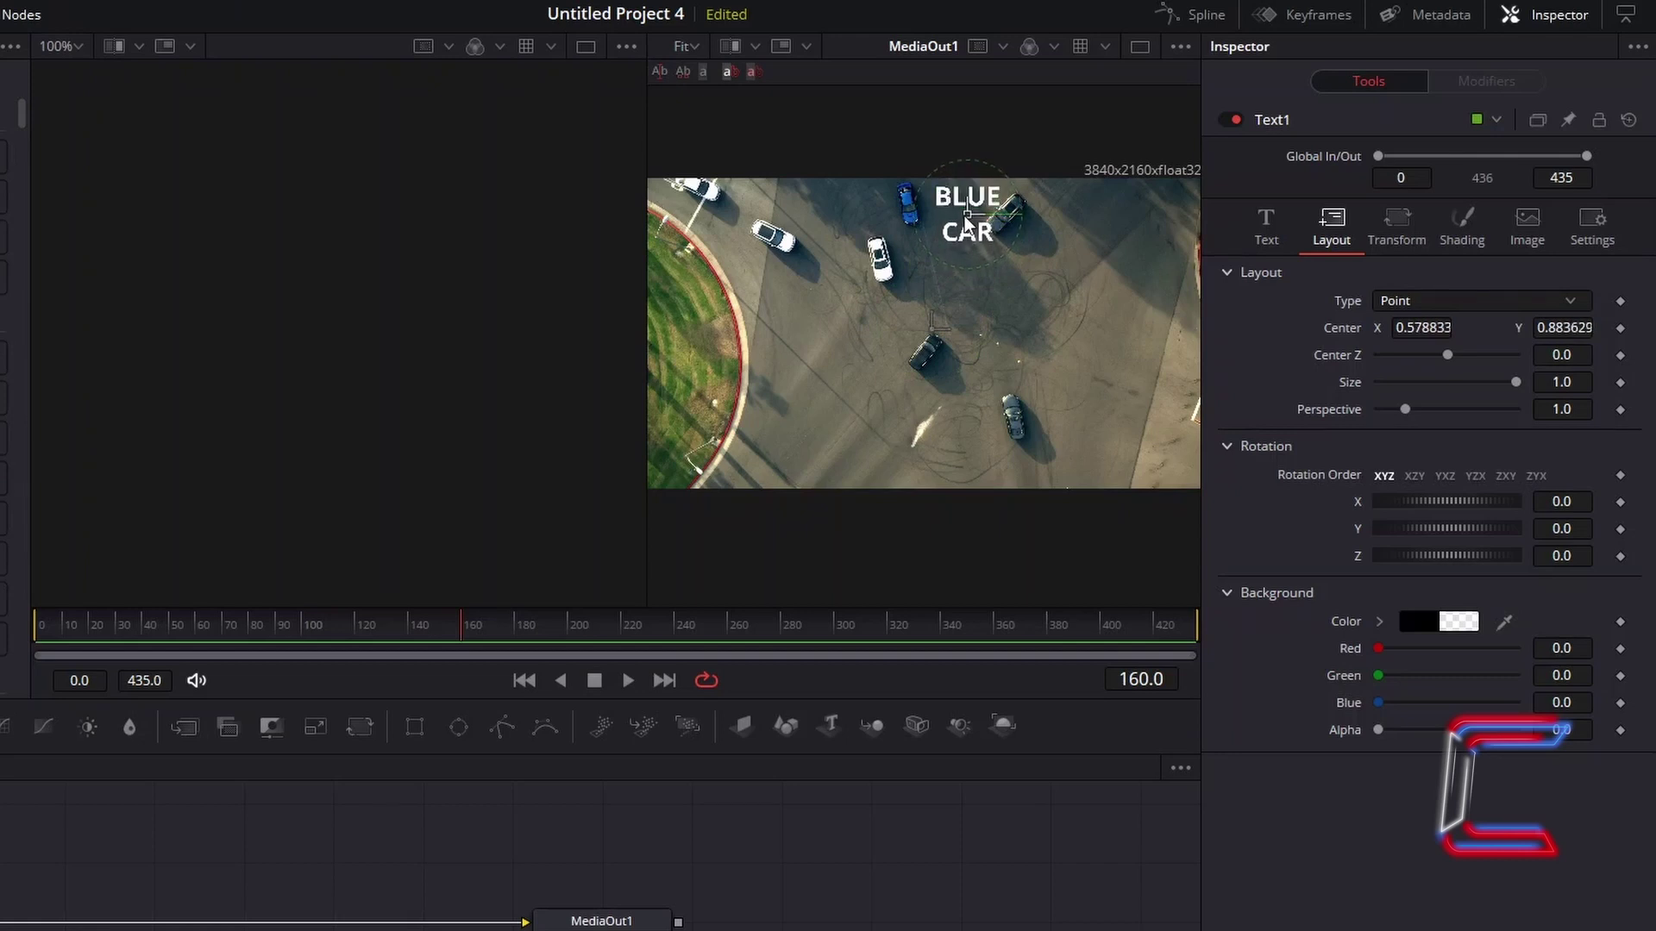
key("ctrl+s")
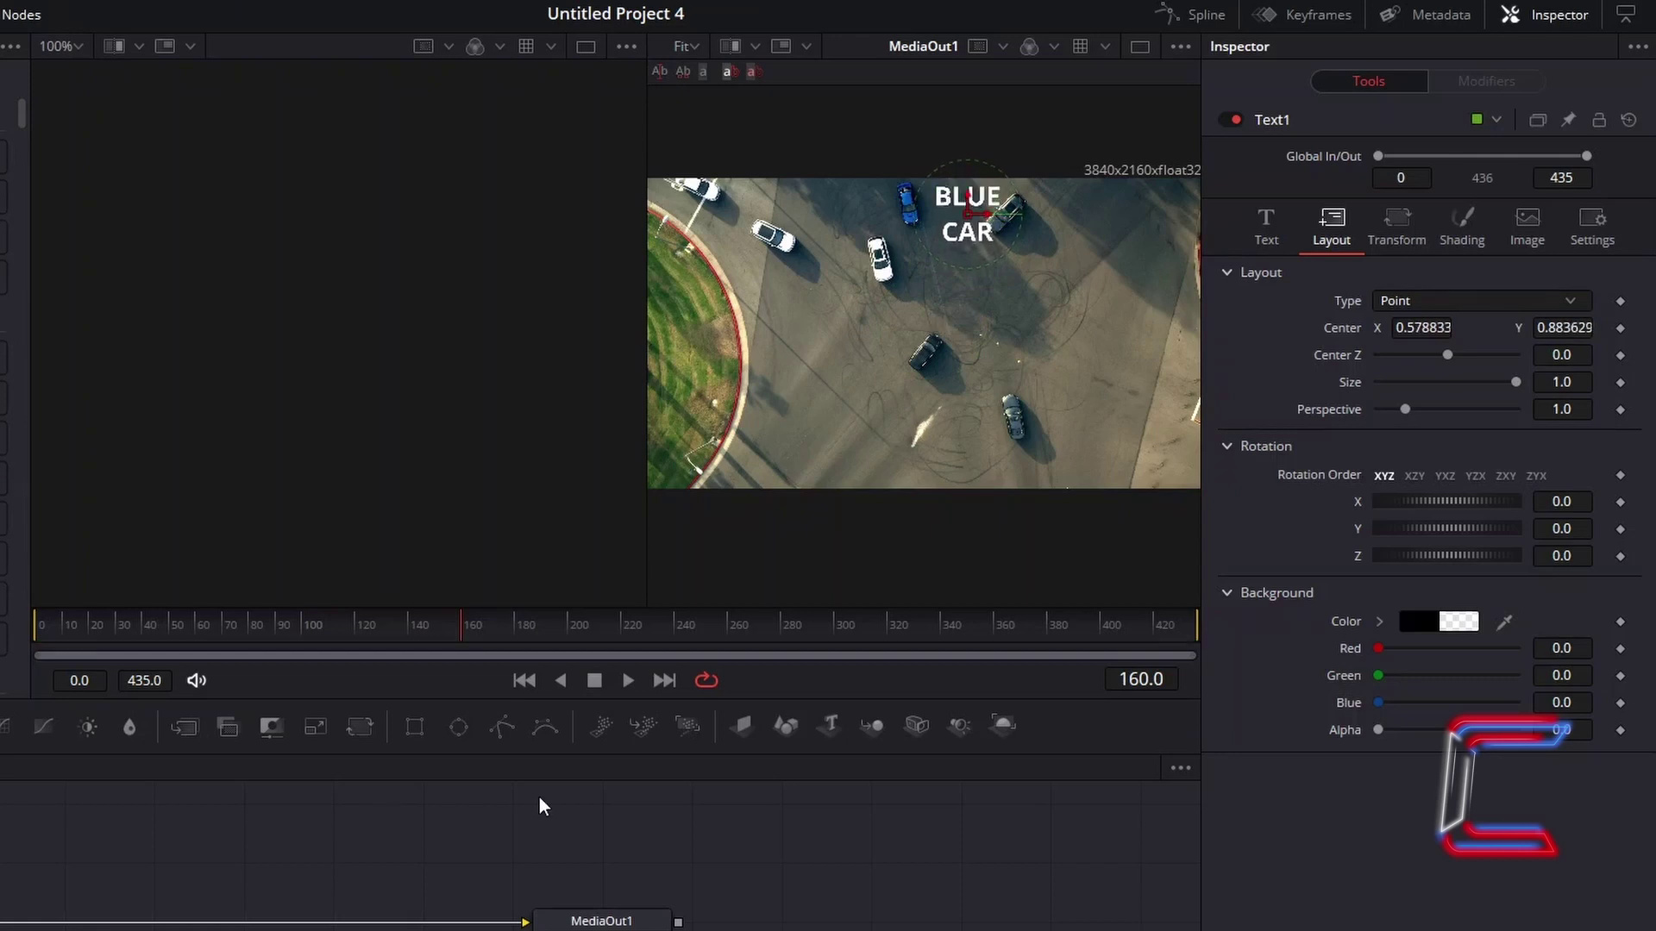
Step: Keyframe Text1's shading opacity at 0.0 on frame 160
left_click(1482, 254)
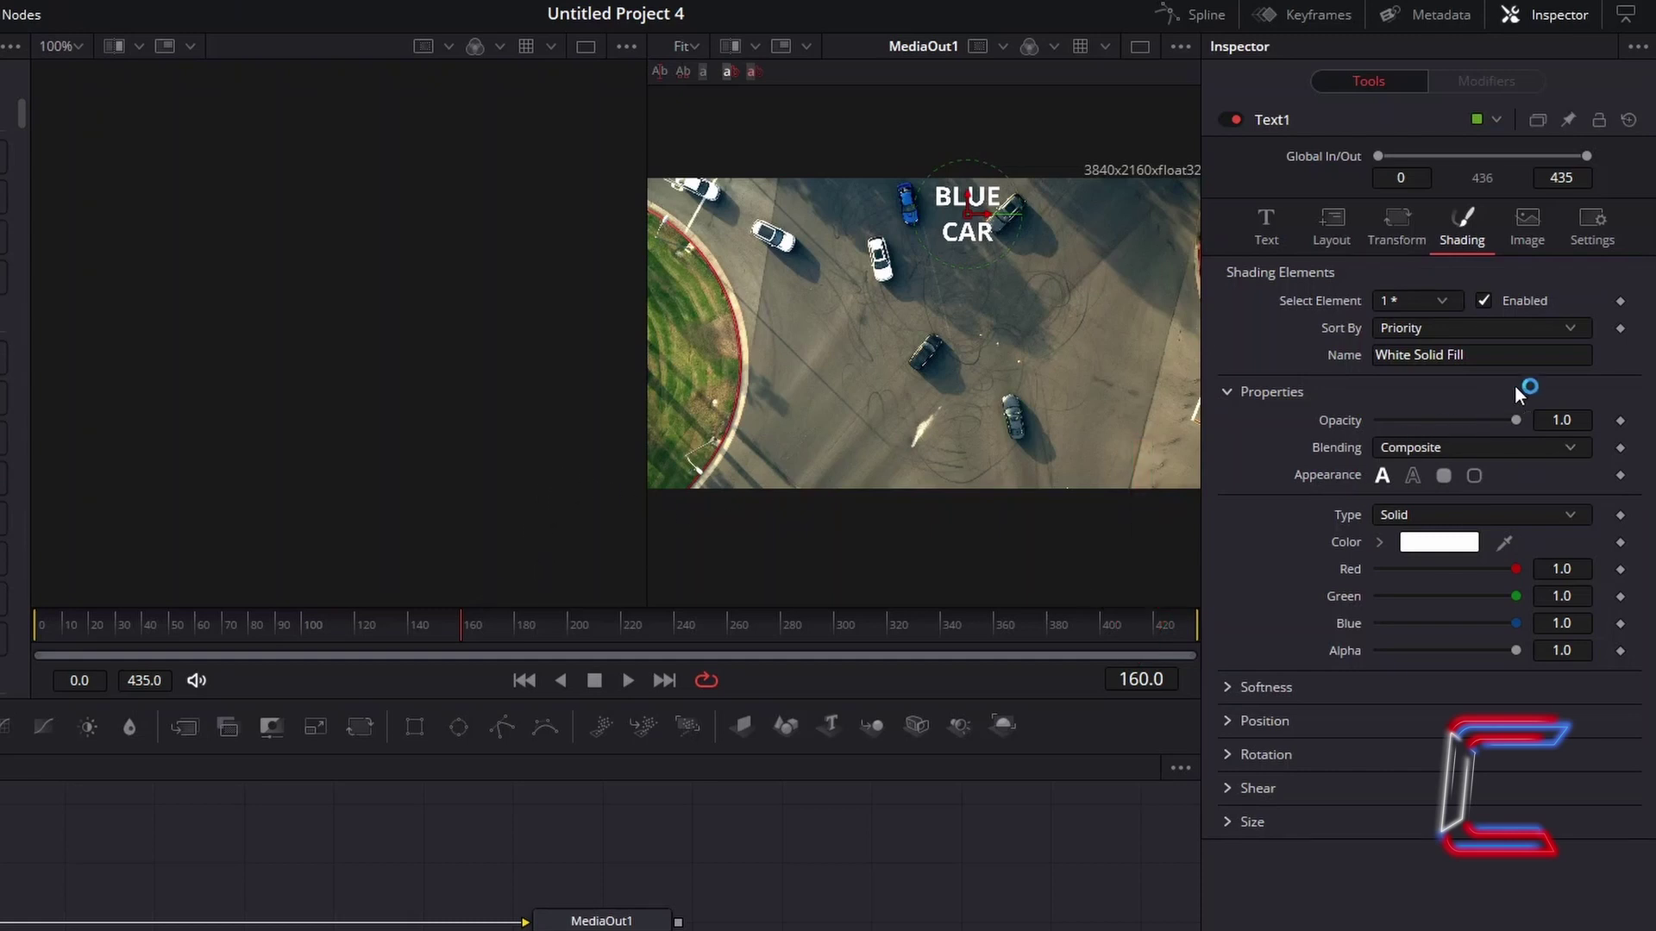
left_click(1621, 421)
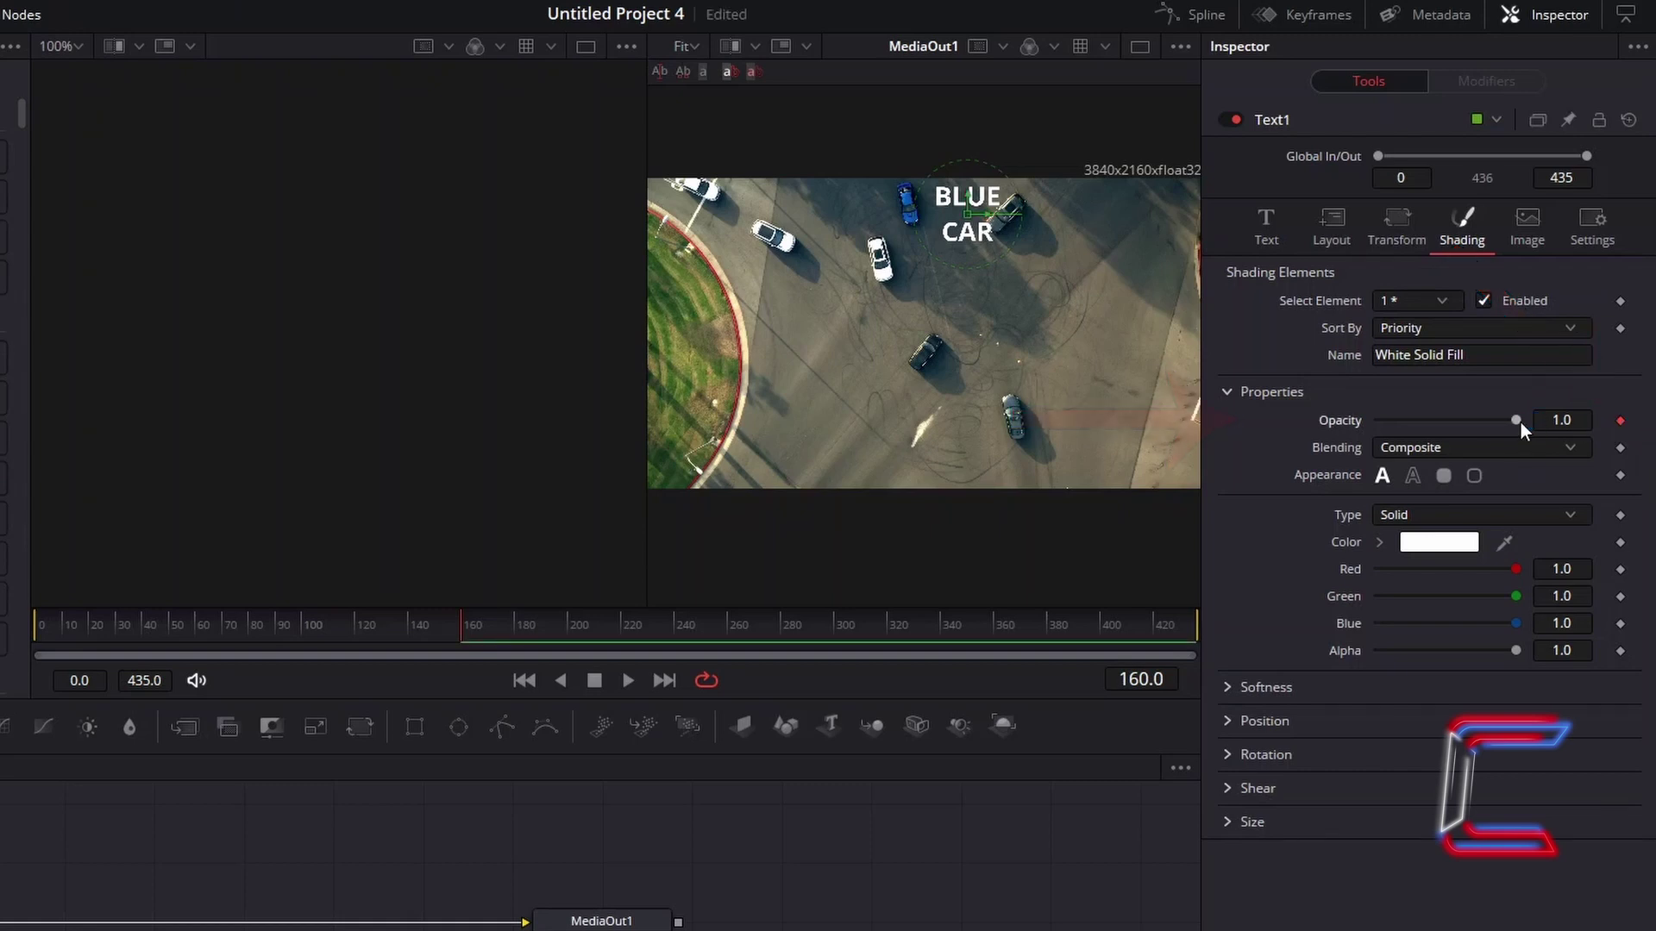
left_click_drag(1520, 423, 1359, 418)
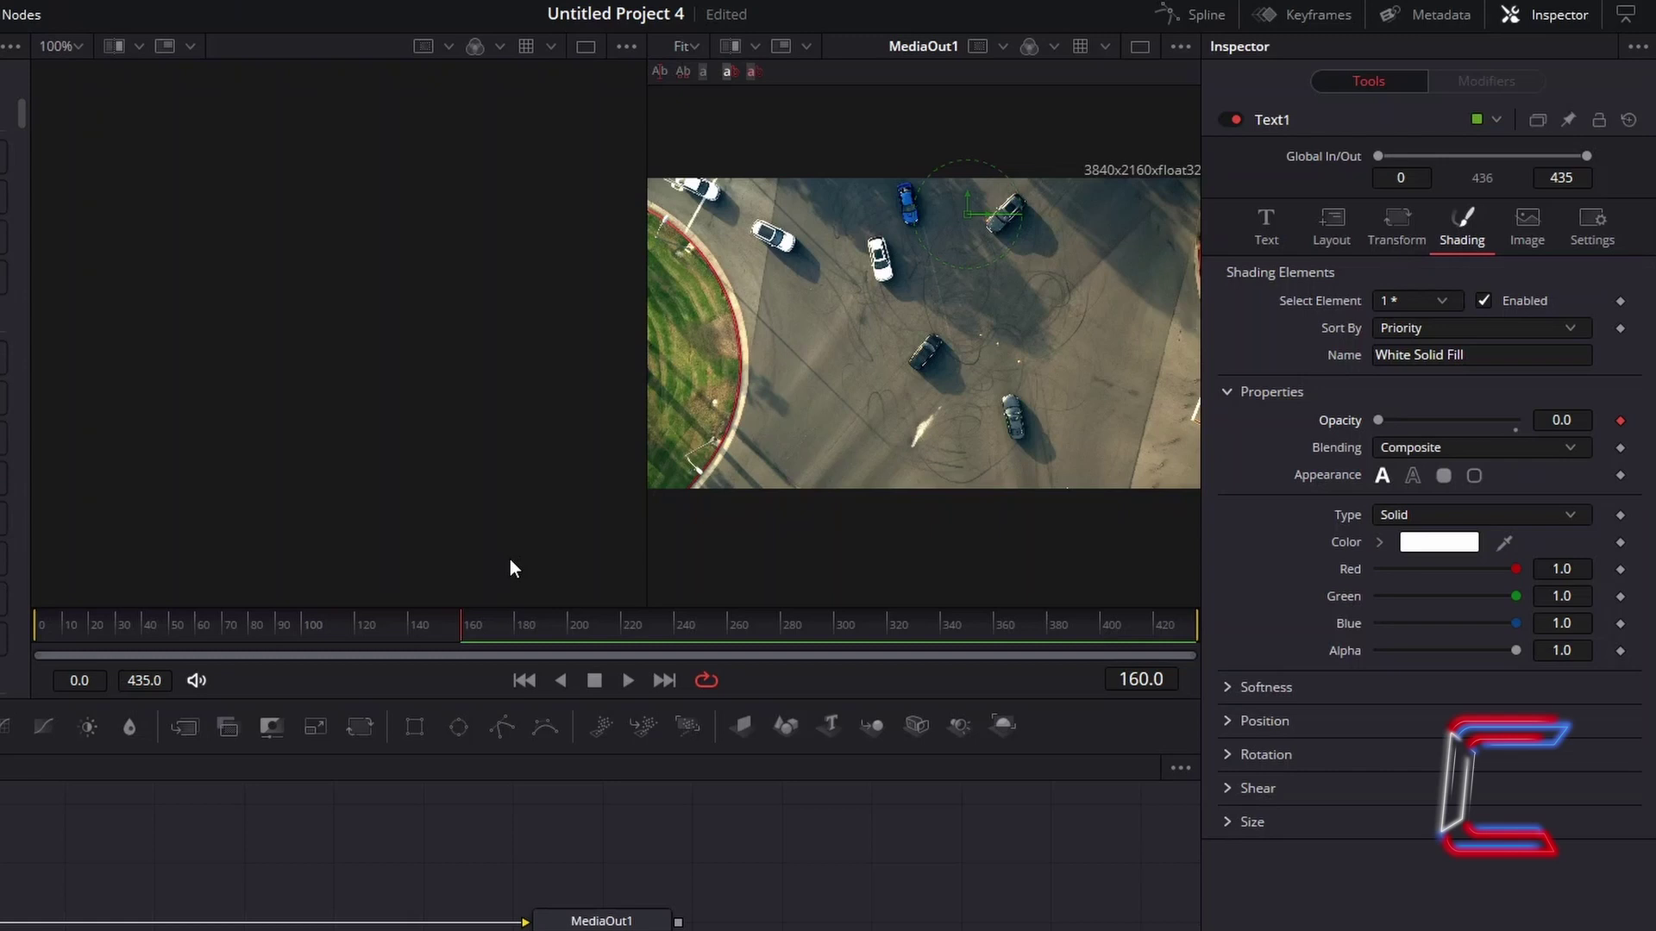
Step: Set the text opacity to 1.0 at frame 184
left_click(1145, 677)
type("184")
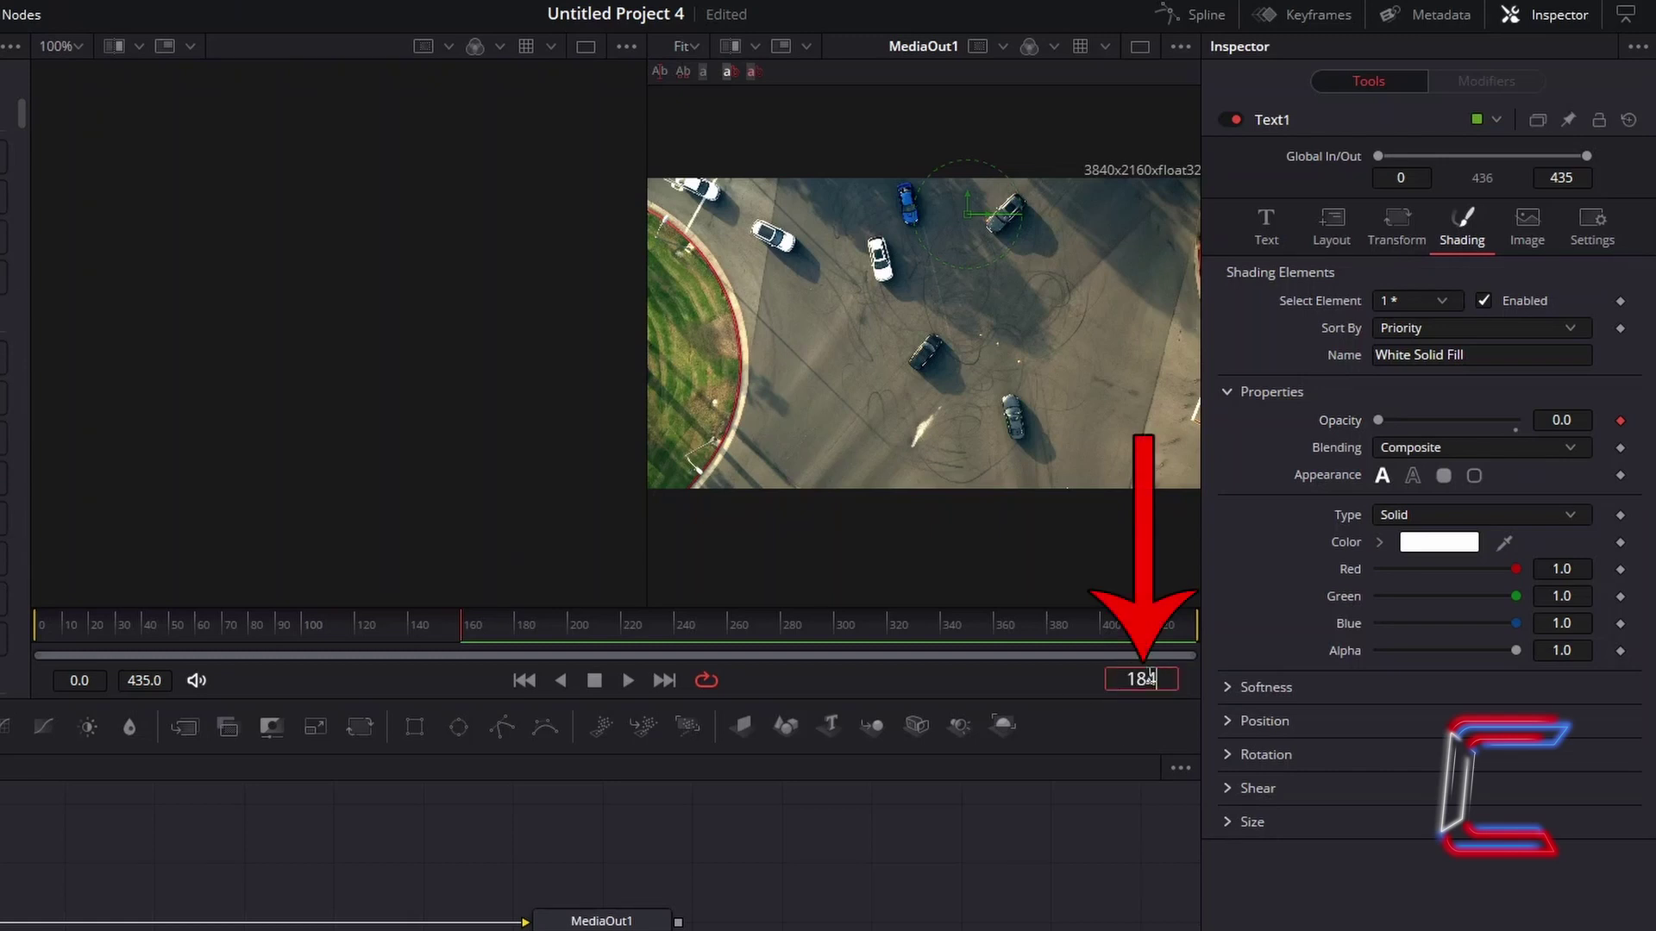
key("Return")
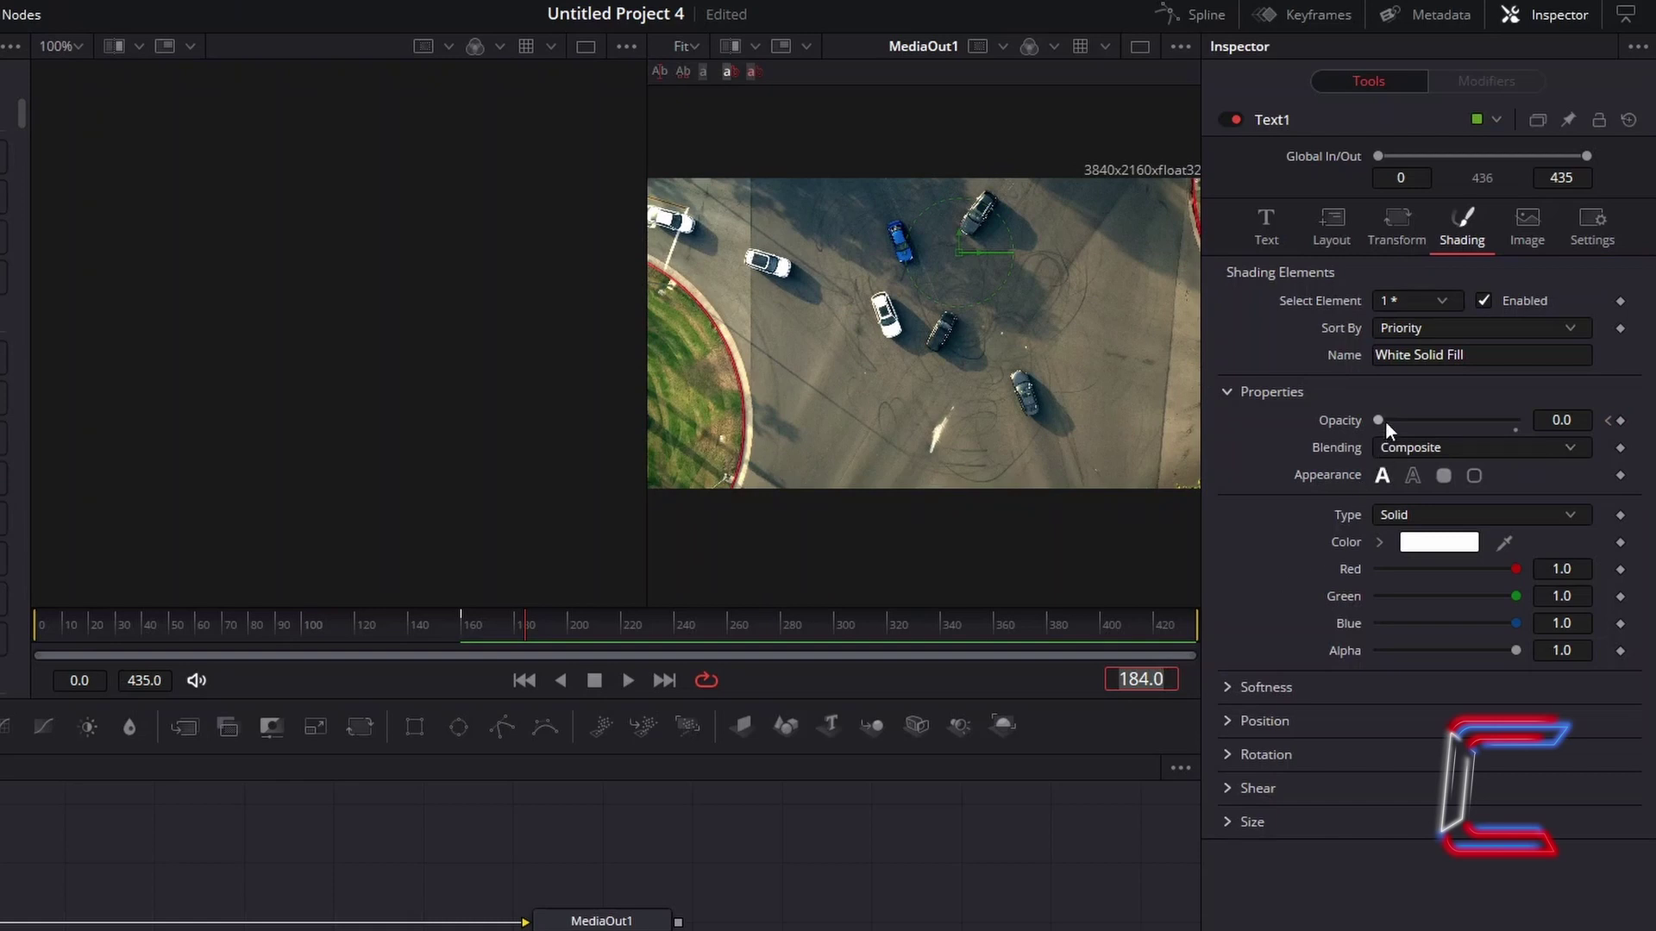
left_click_drag(1381, 423, 1536, 430)
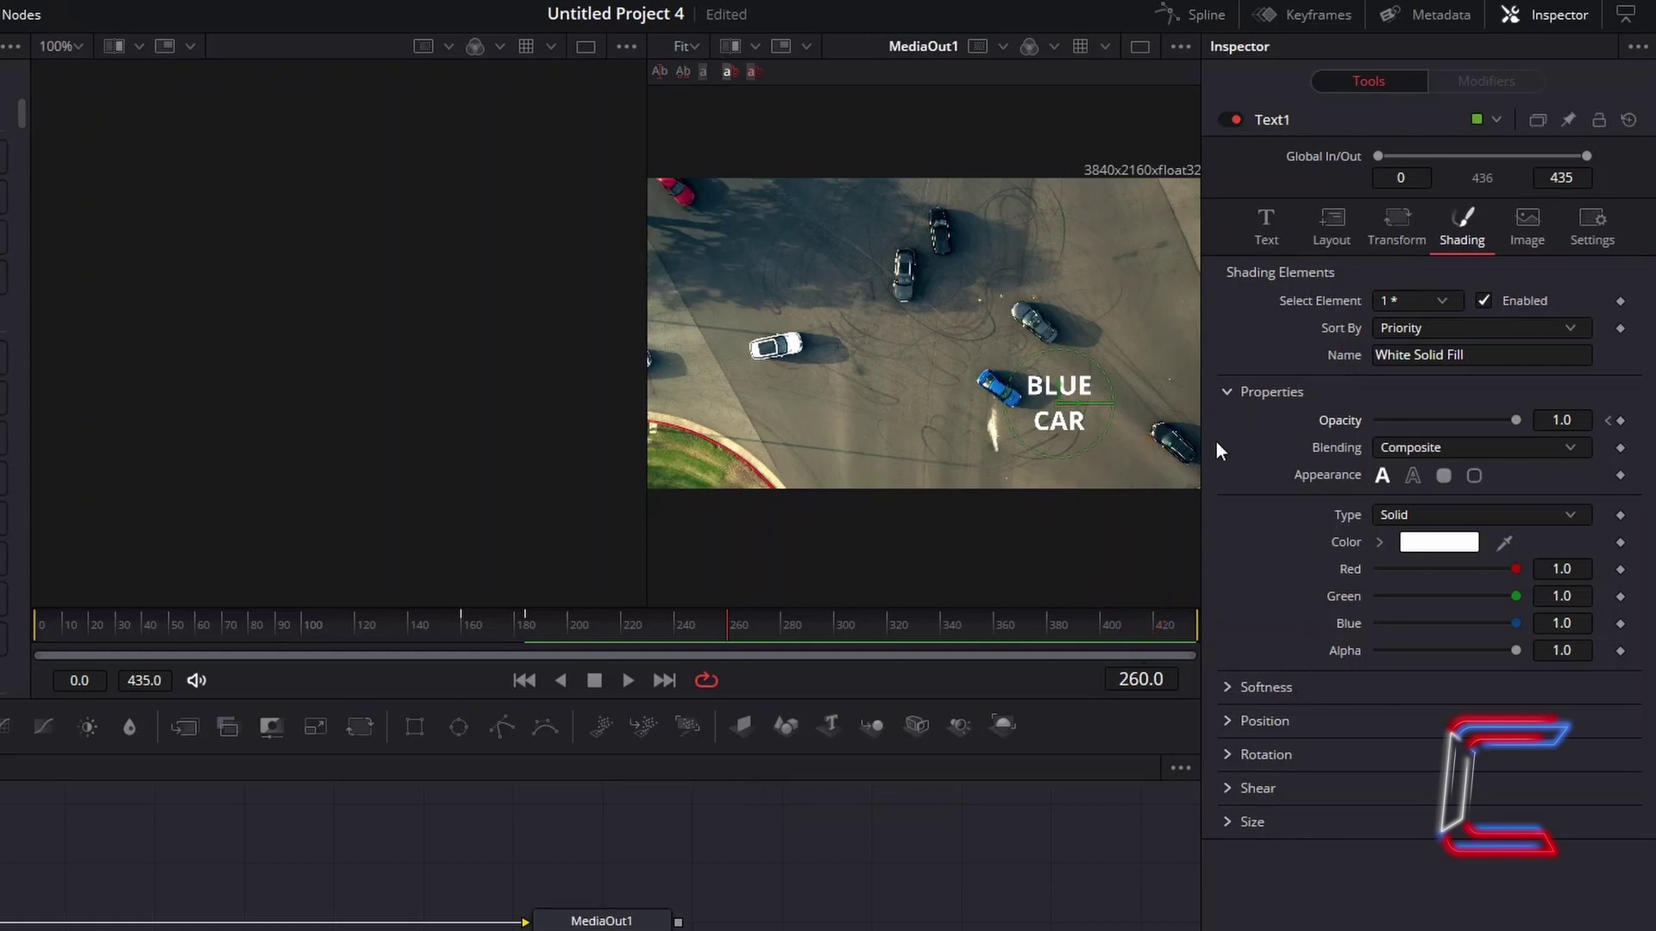
Step: Keyframe full opacity at frame 260, then start lowering opacity at frame 284
left_click(1621, 421)
left_click_drag(726, 626, 794, 625)
left_click_drag(1516, 421, 1342, 412)
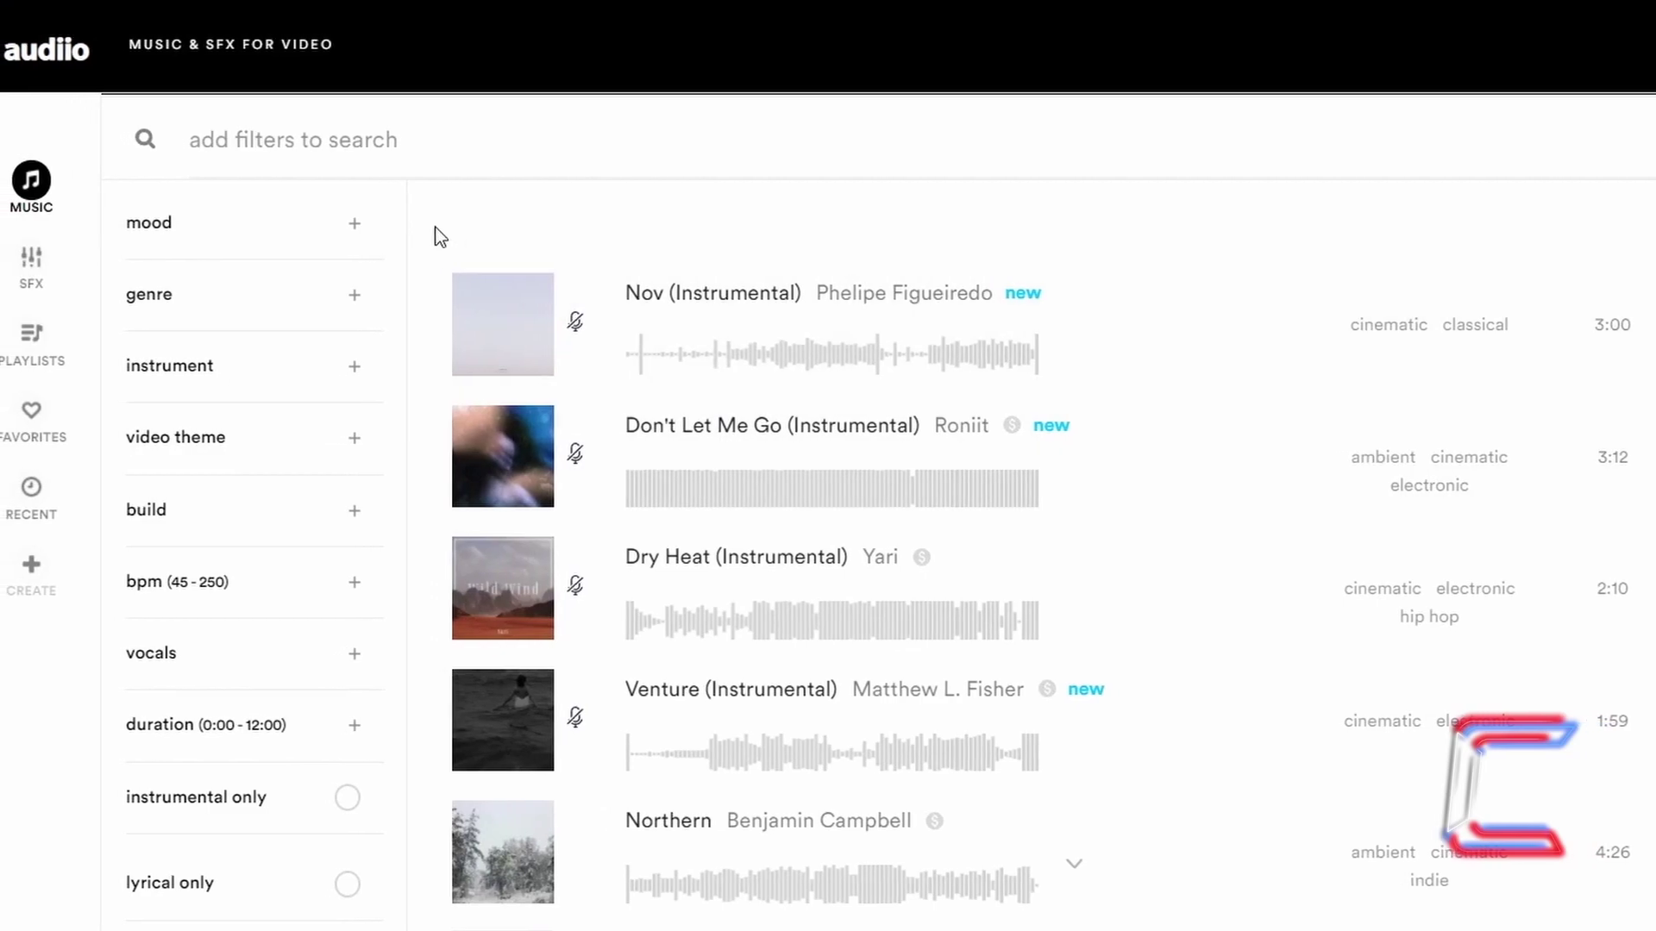
Step: Expand the mood filter to list moods like aggressive, anthemic, chill and cheerful
left_click(361, 231)
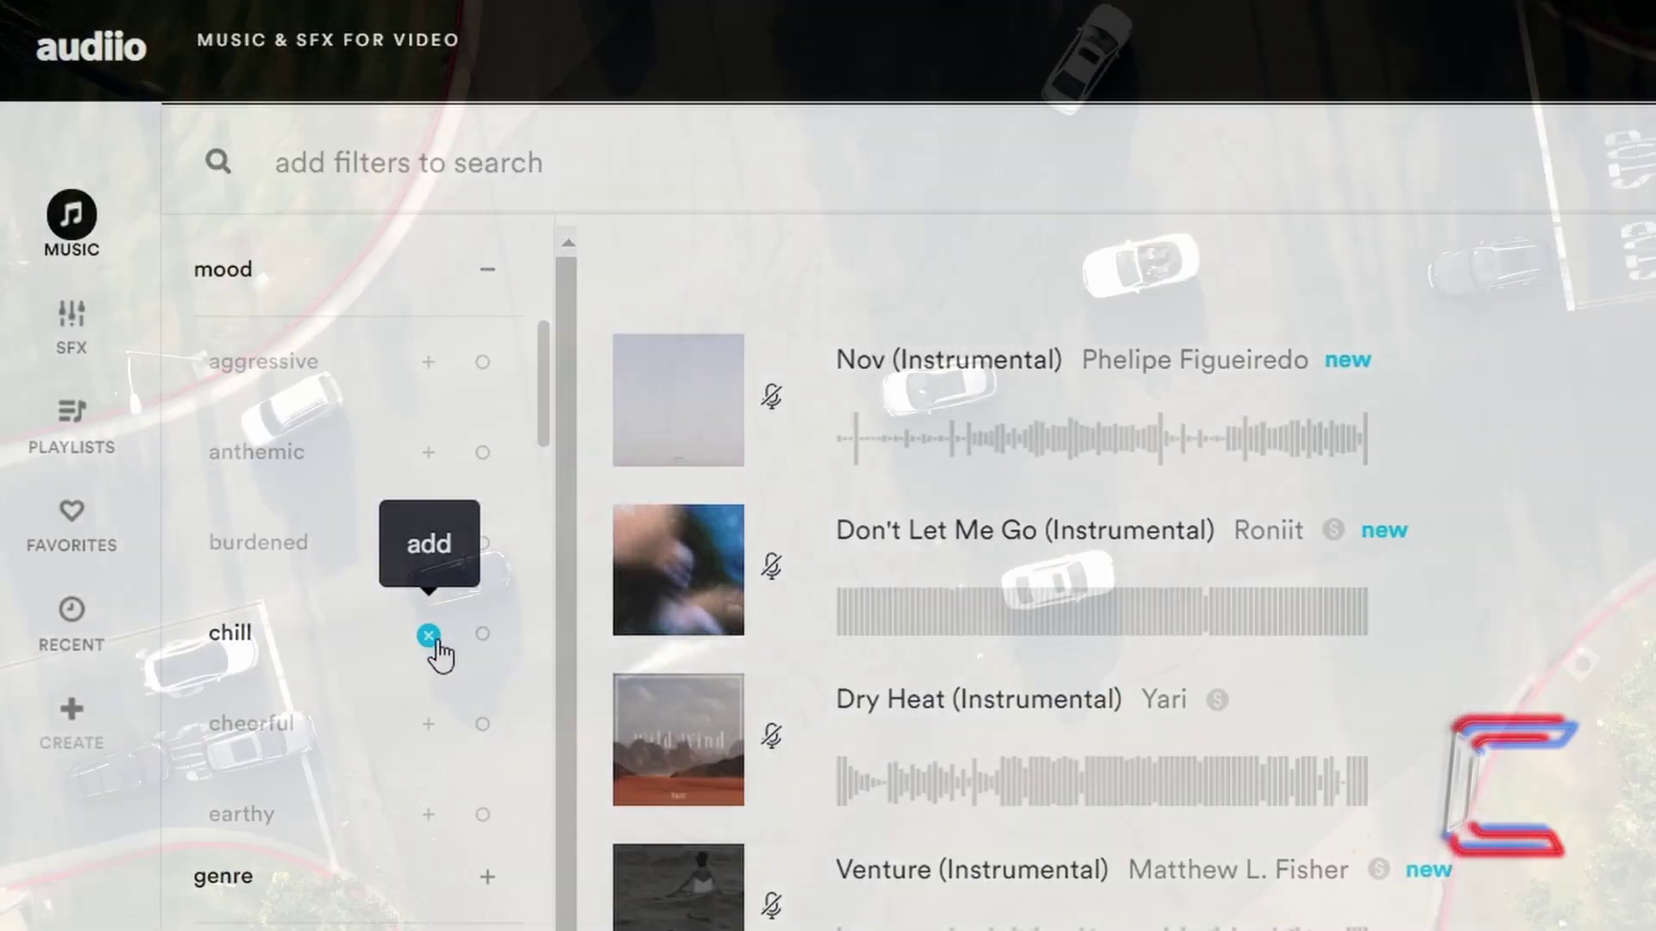